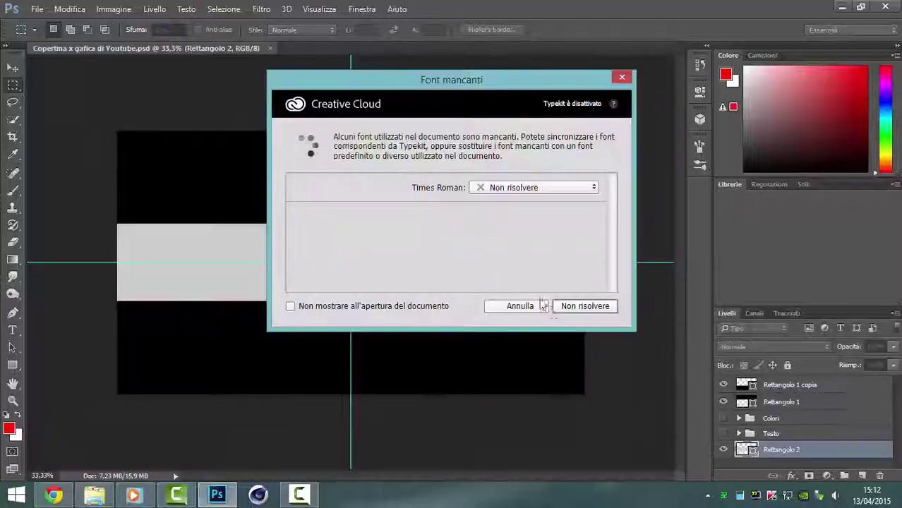
# Step: Dismiss the missing-fonts warning and start File > Inserisci incorporato to embed a picture
pyautogui.click(543, 306)
pyautogui.click(37, 9)
pyautogui.click(71, 253)
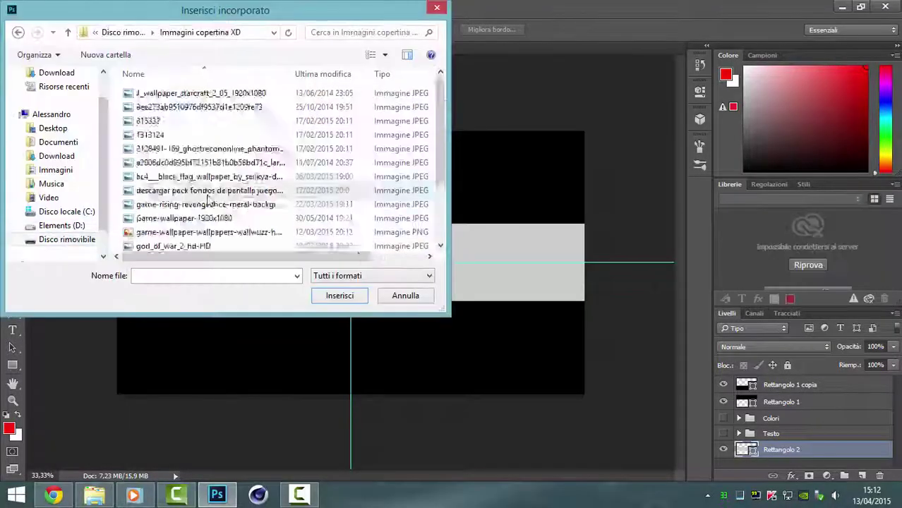
# Step: Embed the StarCraft wallpaper and the black Immagine file, placing them at the band's left end and top edge
pyautogui.doubleClick(154, 106)
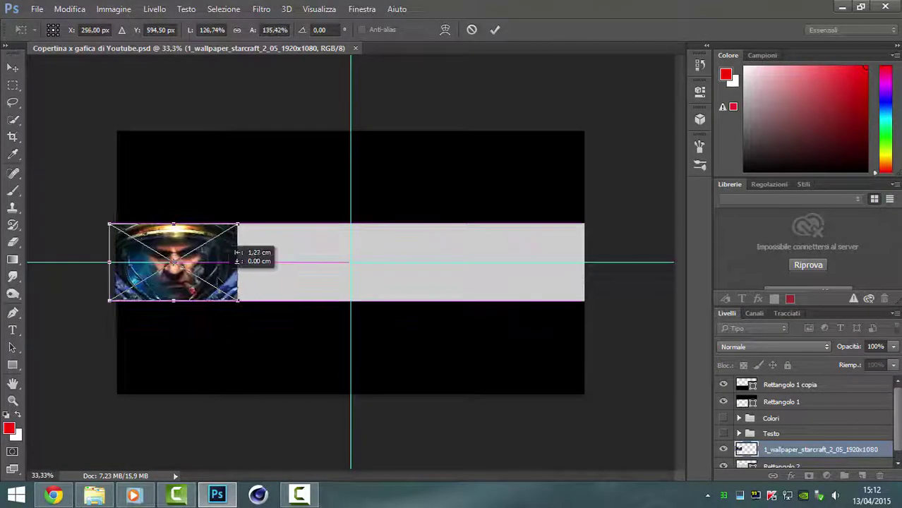
pyautogui.hotkey('ctrl', '+')
pyautogui.hotkey('ctrl', '+')
pyautogui.moveTo(217, 277); pyautogui.dragTo(350, 356)
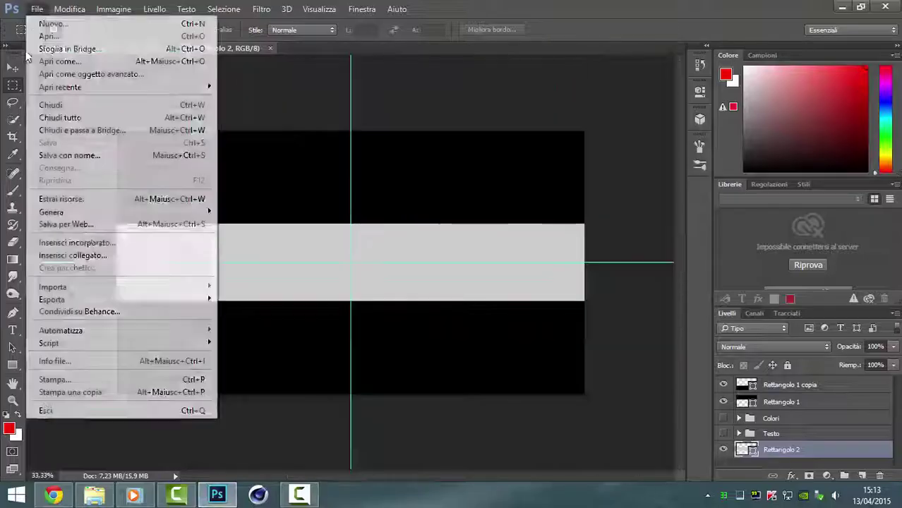
pyautogui.click(77, 242)
pyautogui.doubleClick(161, 127)
pyautogui.moveTo(387, 277); pyautogui.dragTo(404, 286)
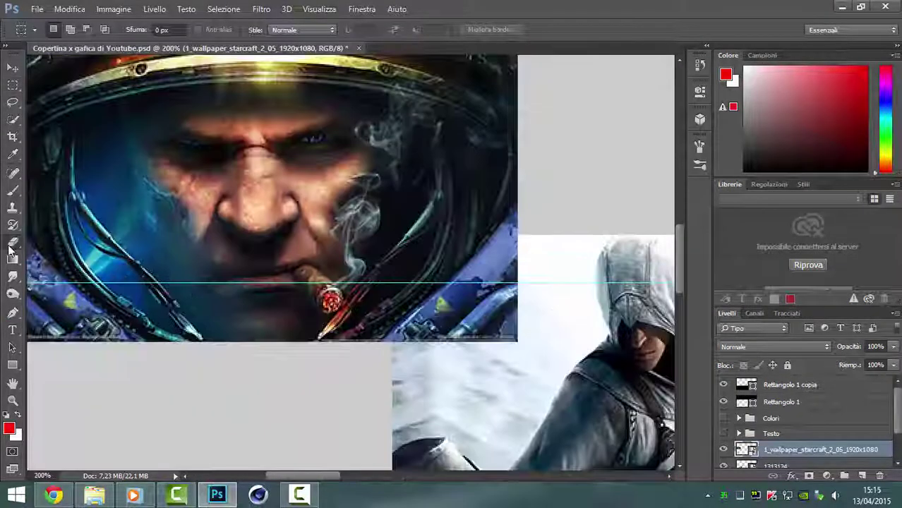
# Step: Shrink the soft Eraser brush and fade the image edges, including the 1313124 layer
pyautogui.rightClick(442, 224)
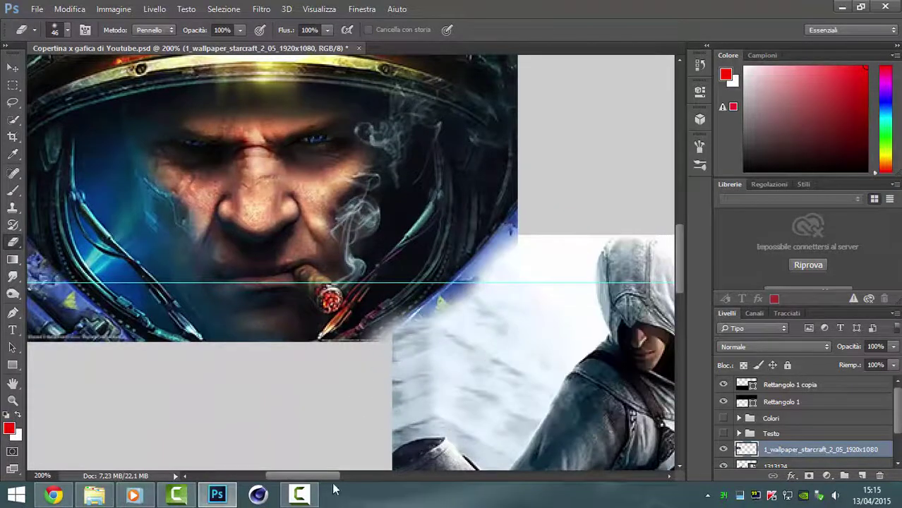
pyautogui.scroll(5, 534, 277)
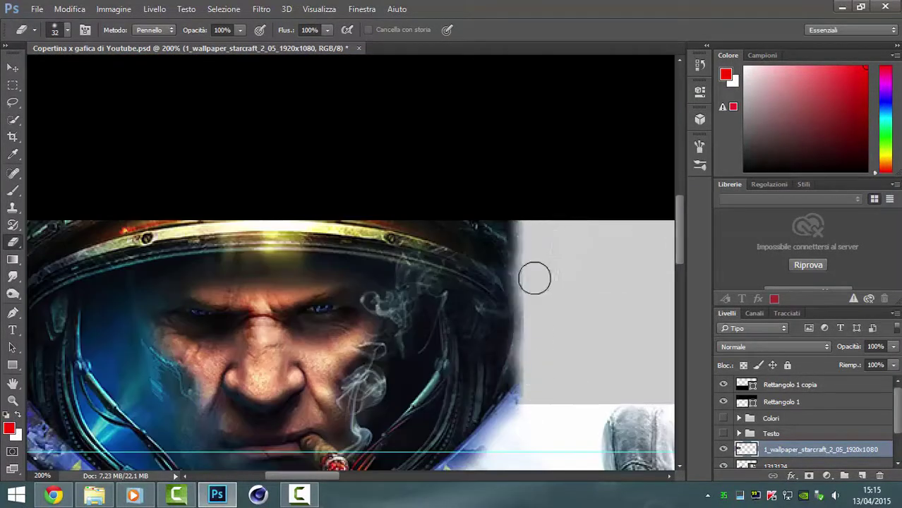
pyautogui.scroll(-3, 461, 413)
pyautogui.scroll(-3, 423, 367)
pyautogui.hotkey('alt', '[')
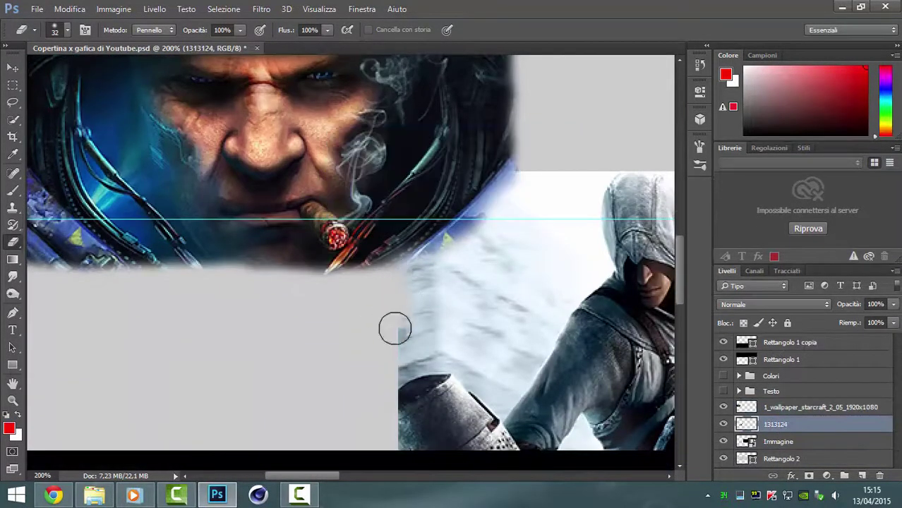
pyautogui.scroll(3, 367, 303)
pyautogui.hscroll(6, 315, 259)
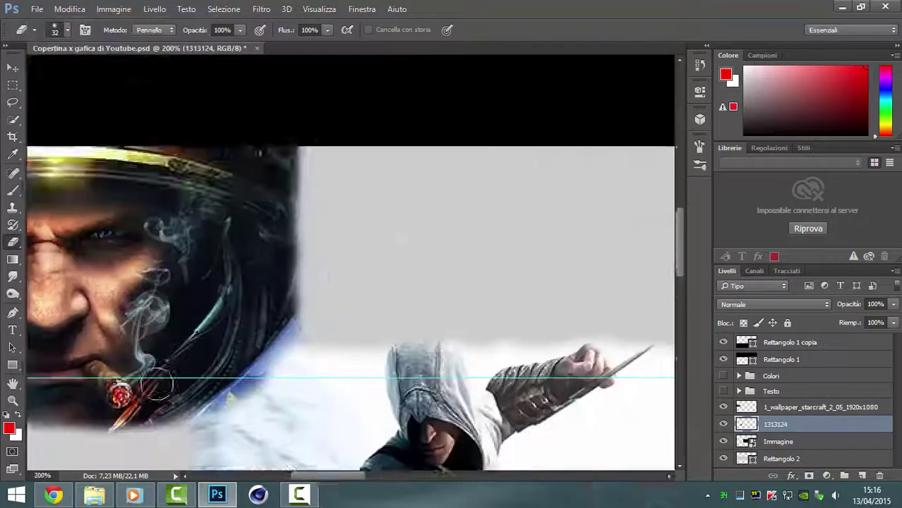
pyautogui.scroll(-3, 156, 384)
pyautogui.hscroll(-6, 156, 385)
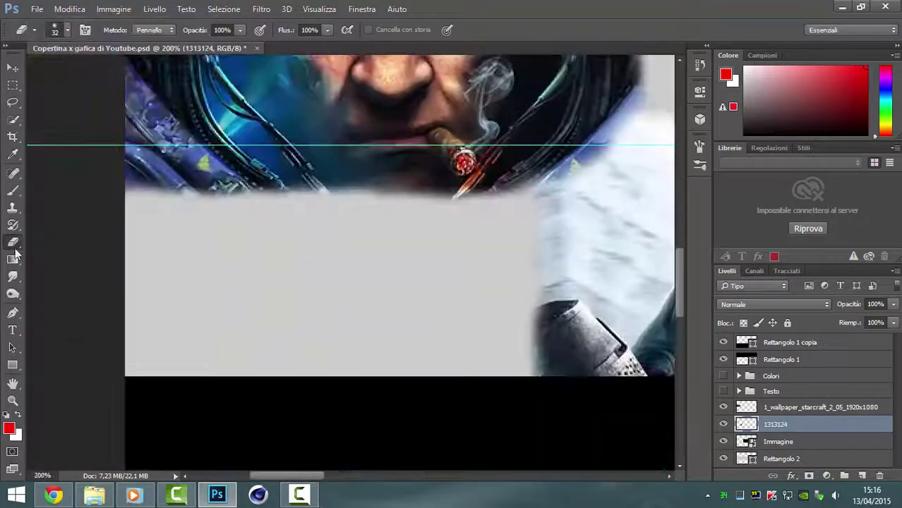
pyautogui.scroll(-5, 282, 162)
# Step: Embed the Core X4 chip image, scale it down and apply the transform
pyautogui.scroll(5, 282, 163)
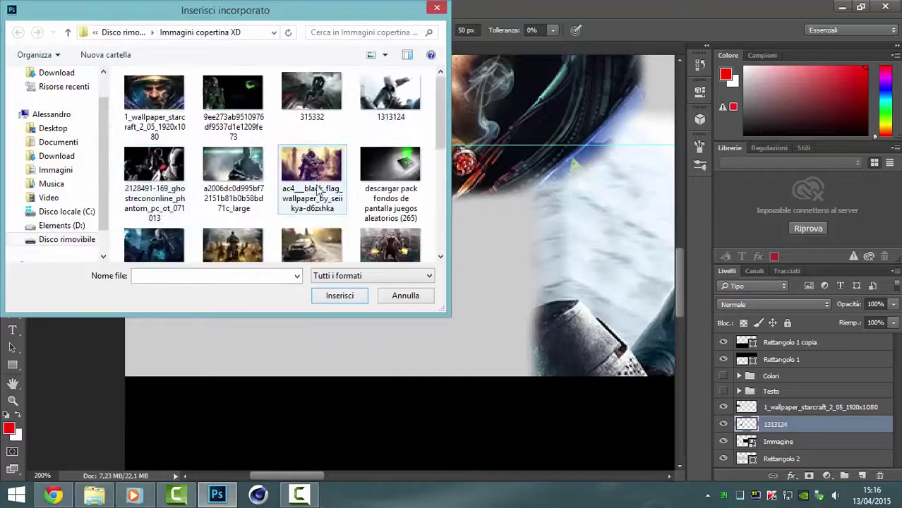
pyautogui.doubleClick(392, 159)
pyautogui.hotkey('ctrl', '0')
pyautogui.moveTo(393, 195)
pyautogui.mouseDown()
pyautogui.moveTo(116, 328)
pyautogui.moveTo(542, 457)
pyautogui.moveTo(568, 395)
pyautogui.mouseUp()
pyautogui.hotkey('ctrl', '+')
pyautogui.hotkey('ctrl', '+')
pyautogui.hotkey('ctrl', '+')
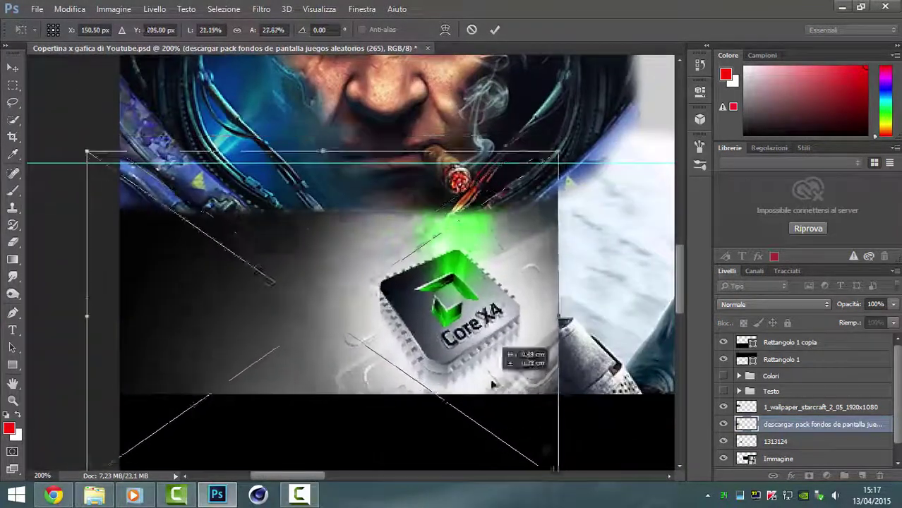
pyautogui.press('Return')
pyautogui.press('e')
pyautogui.click(565, 367)
pyautogui.press('Return')
pyautogui.hscroll(5, 422, 464)
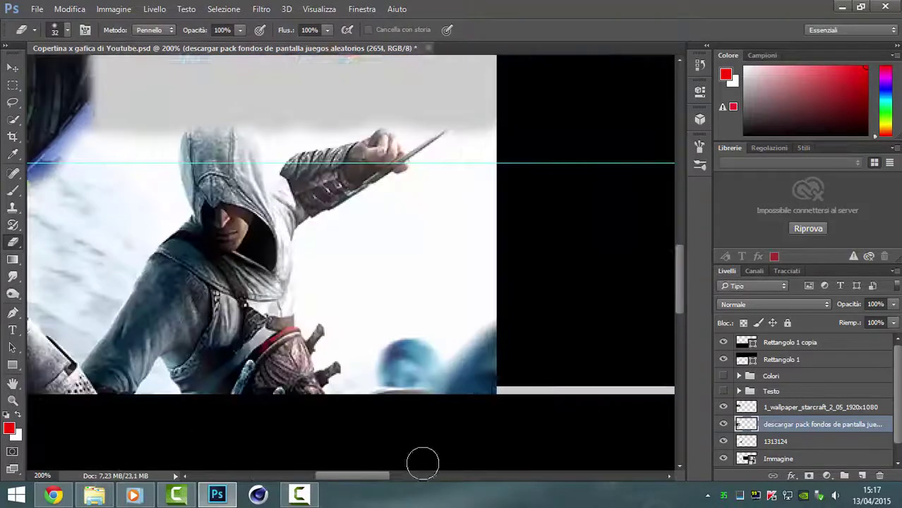
# Step: Embed the Black Flag wallpaper at the banner's right end, rasterize it, and zoom to 200% for erasing
pyautogui.hotkey('ctrl', '-')
pyautogui.hotkey('ctrl', '-')
pyautogui.hotkey('ctrl', '-')
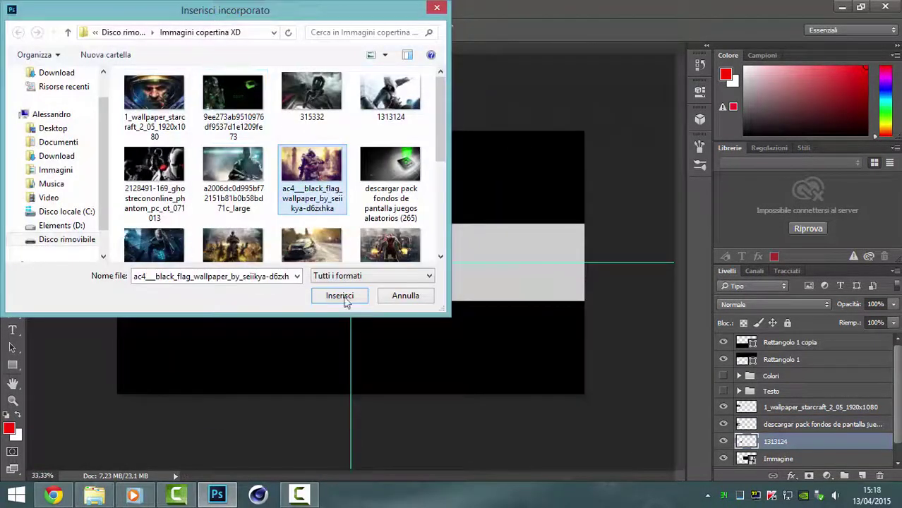
pyautogui.click(346, 294)
pyautogui.hotkey('ctrl', '+')
pyautogui.hotkey('ctrl', '+')
pyautogui.hotkey('ctrl', '+')
pyautogui.hotkey('ctrl', '+')
pyautogui.hotkey('ctrl', '-')
pyautogui.hotkey('ctrl', '-')
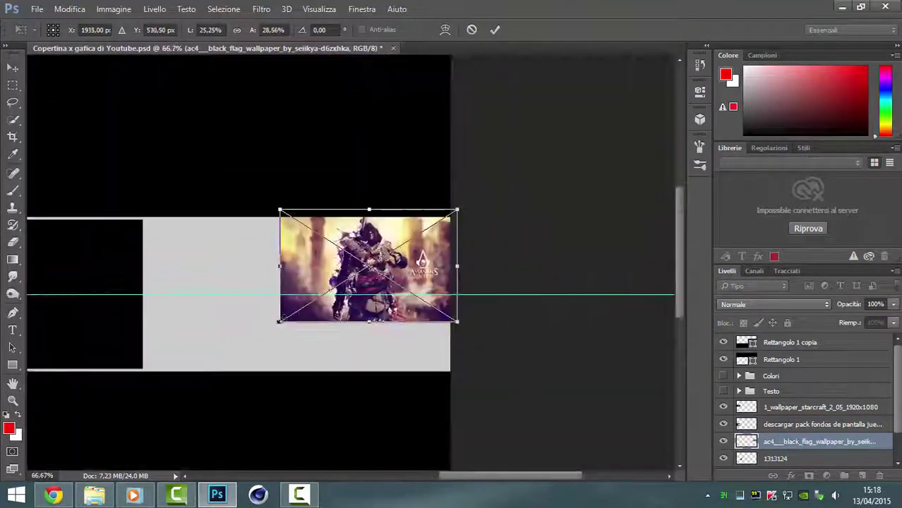
pyautogui.press('Return')
pyautogui.press('e')
pyautogui.hotkey('ctrl', '+')
pyautogui.click(292, 315)
pyautogui.click(418, 202)
pyautogui.hotkey('ctrl', '+')
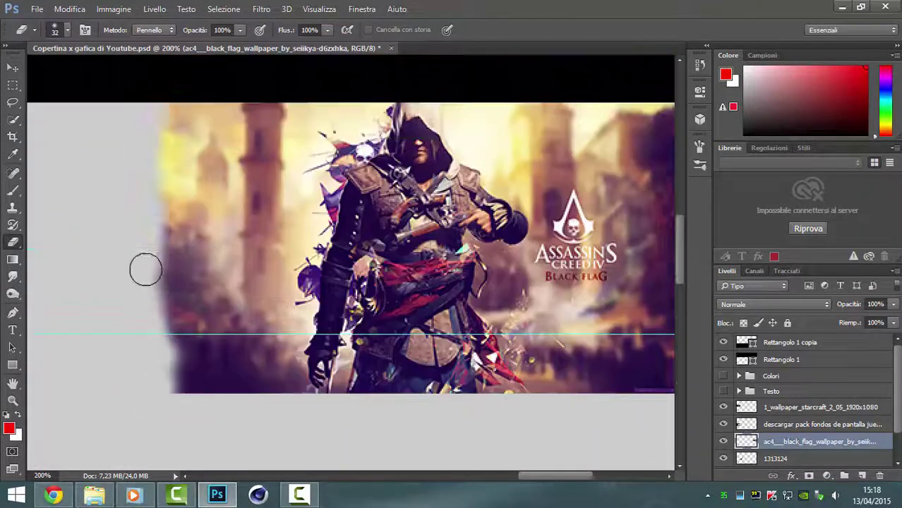
pyautogui.hscroll(5, 393, 370)
pyautogui.hscroll(-10, 392, 370)
# Step: Embed the Prototype 2 image and shrink it into the band beside Black Flag
pyautogui.hotkey('ctrl', '-')
pyautogui.hotkey('ctrl', '-')
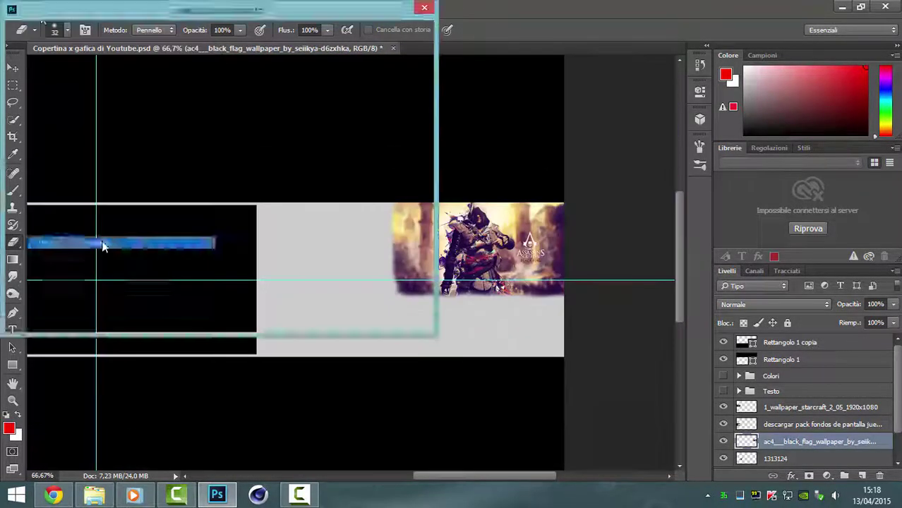
pyautogui.doubleClick(101, 243)
pyautogui.moveTo(211, 219); pyautogui.dragTo(492, 312)
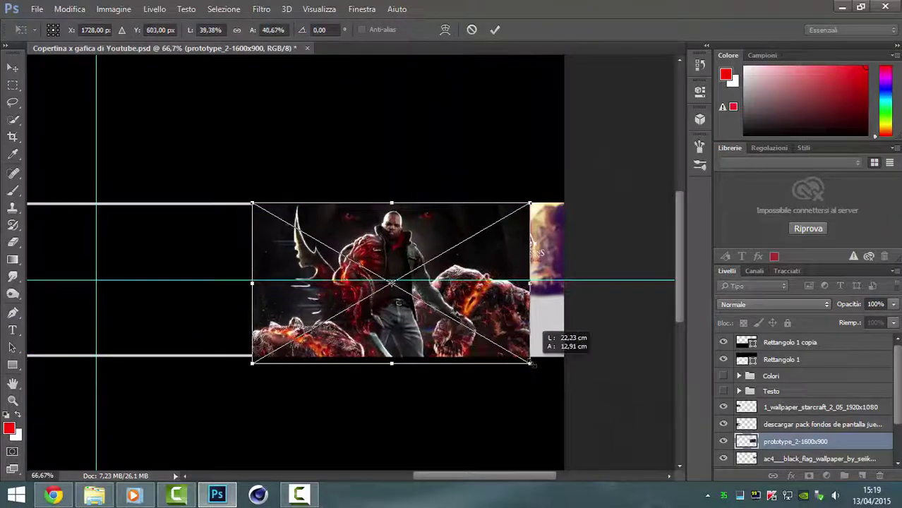
pyautogui.hotkey('ctrl', '+')
pyautogui.hotkey('ctrl', '+')
pyautogui.scroll(-5, 532, 363)
# Step: Resize the Eraser brush and erase the Prototype 2 edge to reveal the Black Flag art
pyautogui.press('Return')
pyautogui.rightClick(597, 213)
pyautogui.press('Escape')
pyautogui.scroll(5, 535, 151)
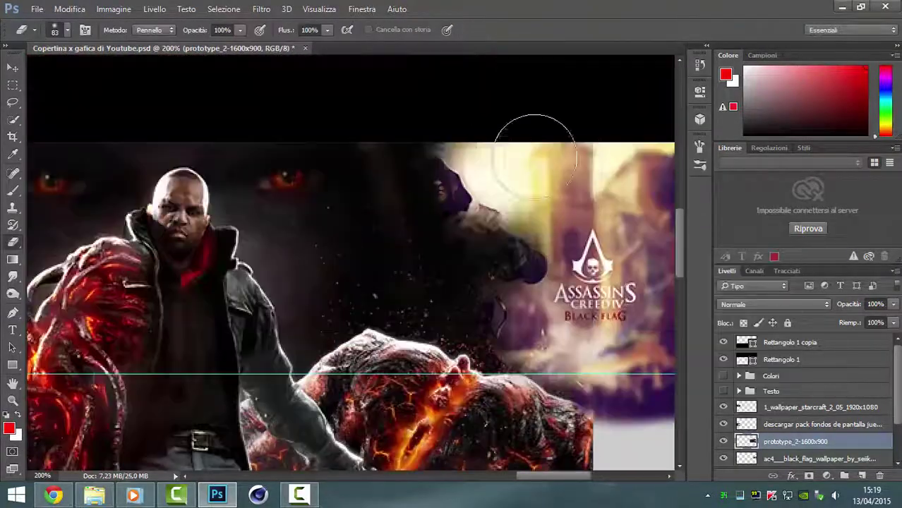
pyautogui.moveTo(534, 152); pyautogui.dragTo(364, 225)
pyautogui.scroll(-3, 319, 344)
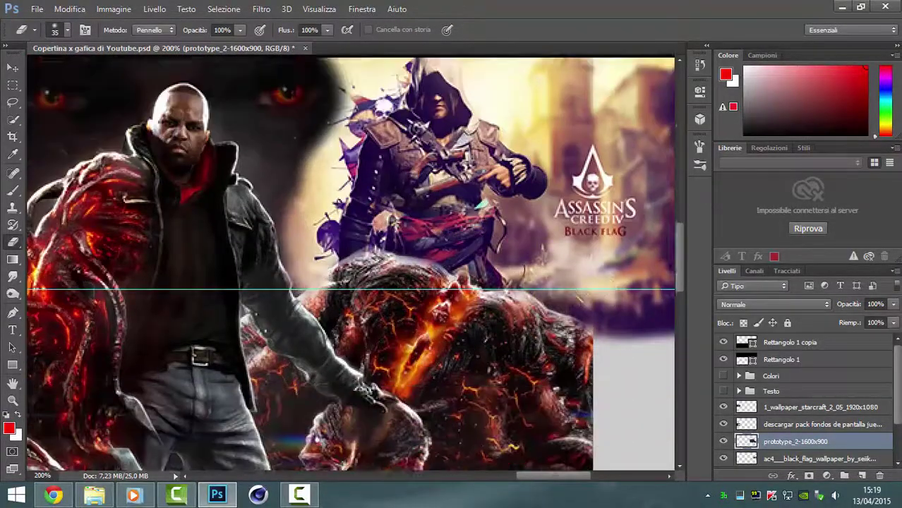
pyautogui.scroll(-2, 600, 360)
pyautogui.scroll(5, 397, 189)
# Step: Blend the overlap with resized Dodge and Smudge brushes
pyautogui.press('o')
pyautogui.rightClick(303, 185)
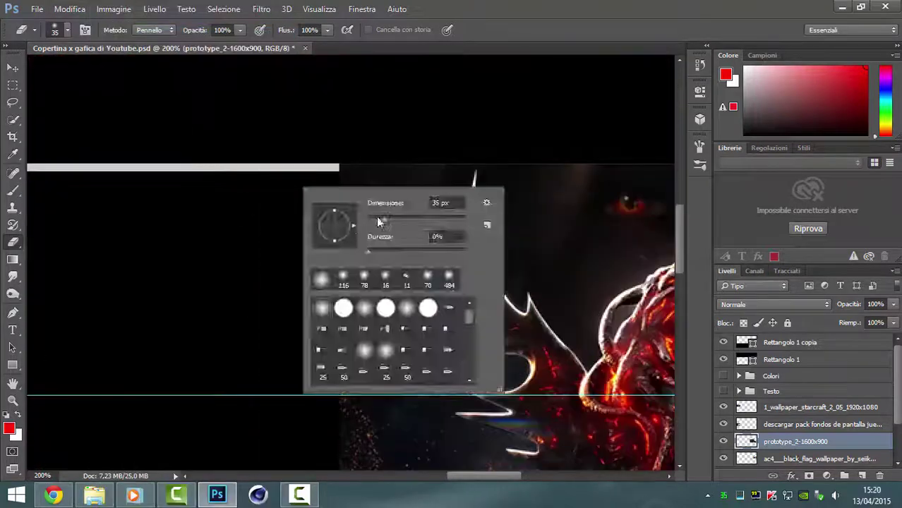
pyautogui.press('Escape')
pyautogui.scroll(1, 374, 209)
pyautogui.press('r')
pyautogui.rightClick(373, 209)
pyautogui.press('Escape')
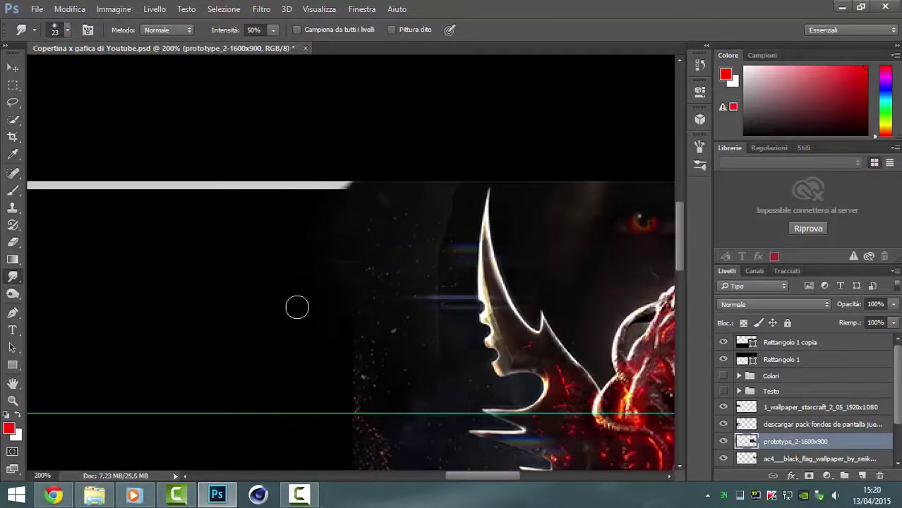
pyautogui.scroll(-2, 295, 305)
pyautogui.scroll(-2, 306, 338)
pyautogui.scroll(-5, 240, 452)
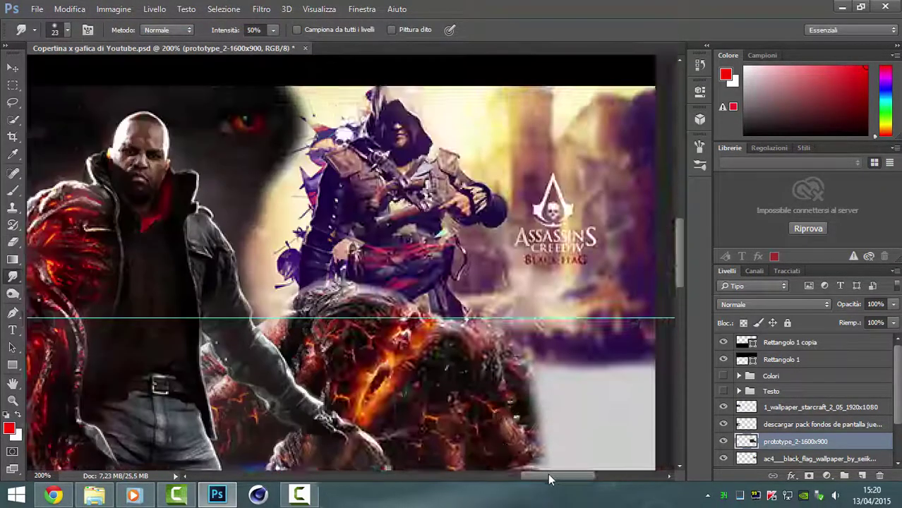
pyautogui.scroll(3, 413, 472)
pyautogui.click(42, 10)
pyautogui.click(74, 243)
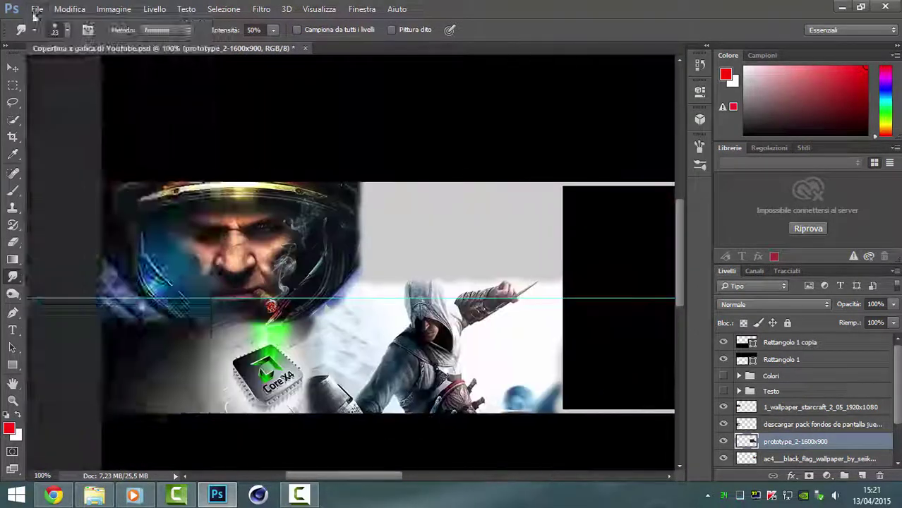
# Step: Embed the Ghost Recon Phantoms image, redo its placement, and scale it into the upper right
pyautogui.click(333, 299)
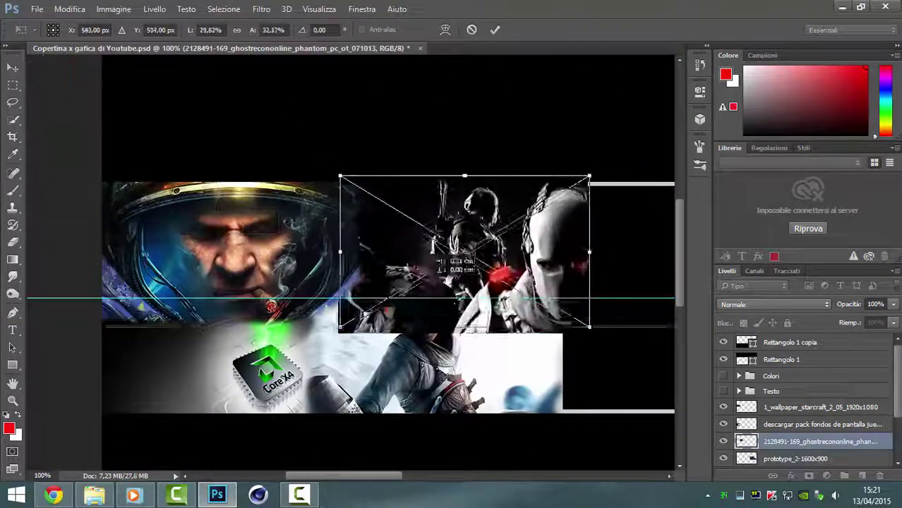
pyautogui.moveTo(467, 298); pyautogui.dragTo(490, 298)
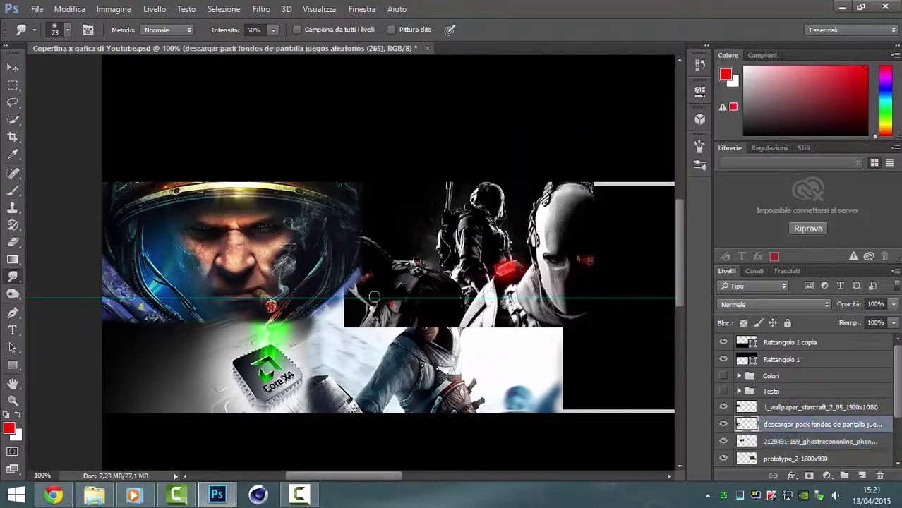
pyautogui.hotkey('ctrl', 'z')
pyautogui.click(27, 10)
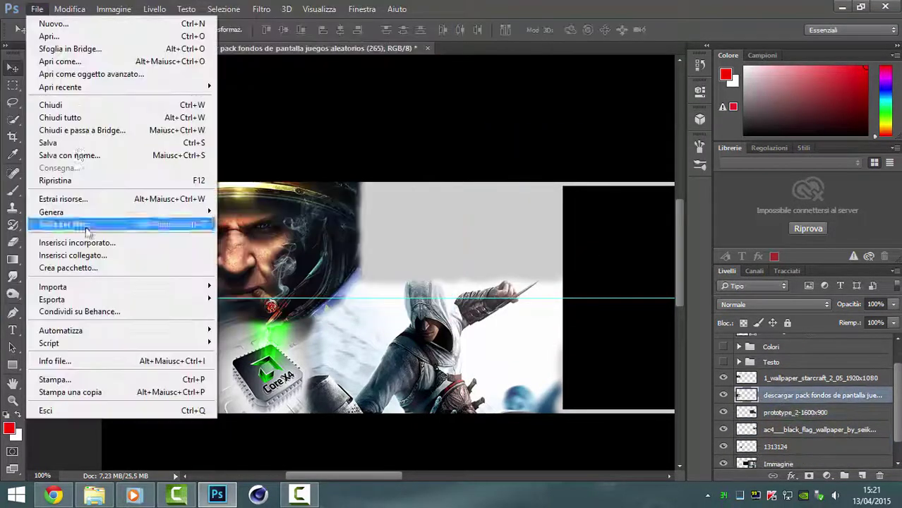
pyautogui.click(74, 243)
pyautogui.click(333, 299)
pyautogui.moveTo(458, 258)
pyautogui.mouseDown()
pyautogui.moveTo(196, 115)
pyautogui.moveTo(644, 321)
pyautogui.mouseUp()
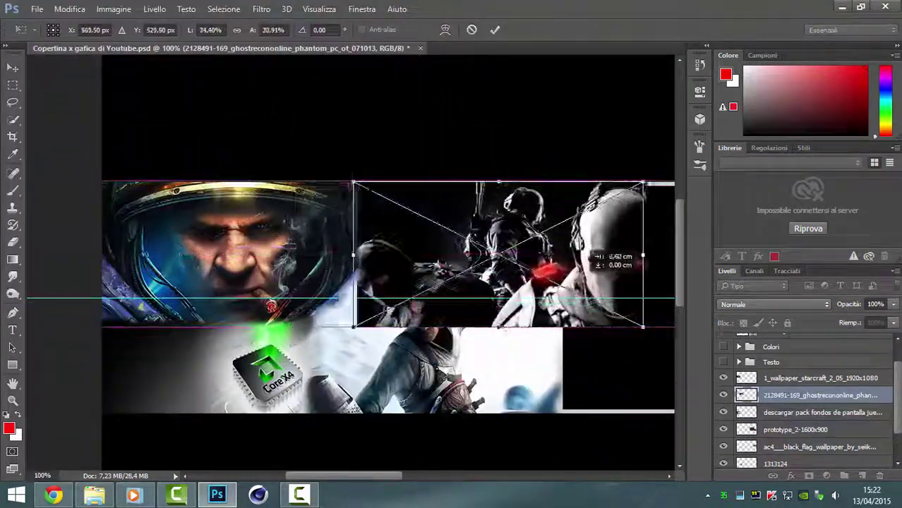
pyautogui.moveTo(493, 247); pyautogui.dragTo(423, 247)
pyautogui.press('Return')
# Step: Rasterize the Ghost Recon layer and erase its lower edges at 200% zoom
pyautogui.hotkey('ctrl', '+')
pyautogui.press('e')
pyautogui.click(439, 204)
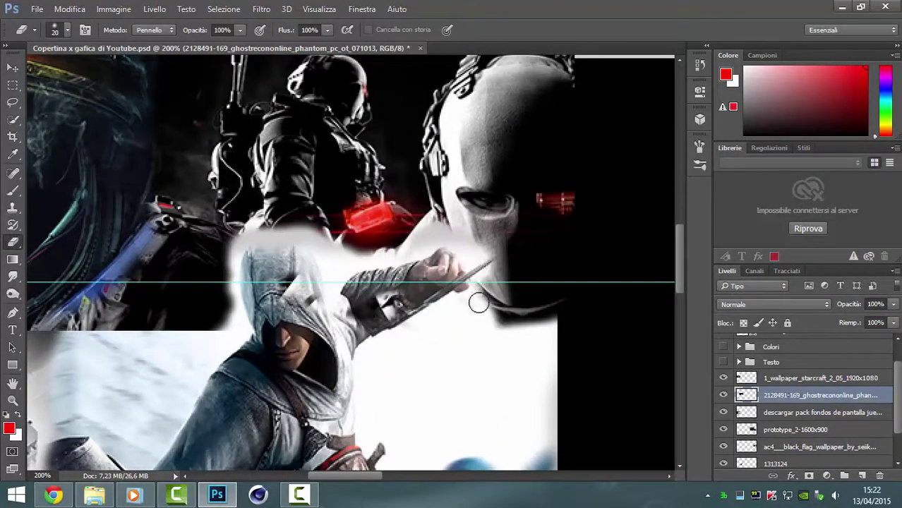
pyautogui.hscroll(-2, 406, 263)
pyautogui.hscroll(-4, 313, 338)
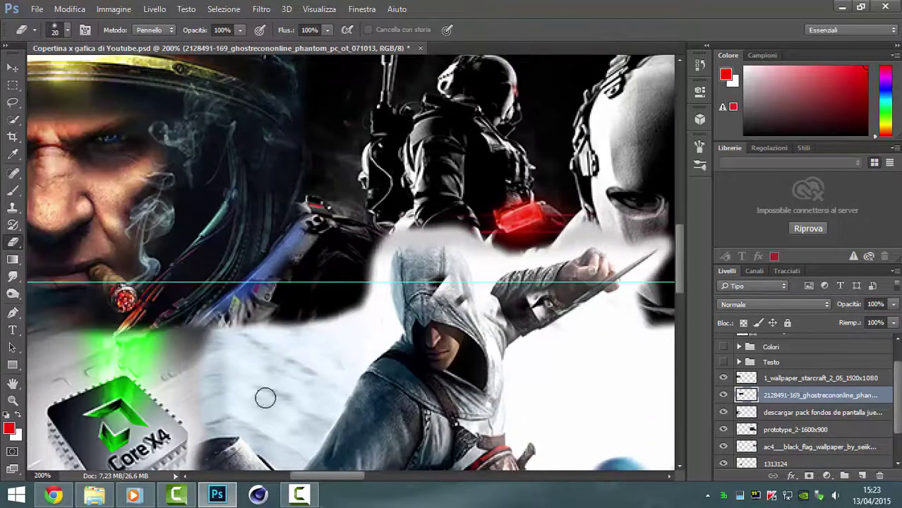
pyautogui.scroll(-4, 265, 398)
pyautogui.scroll(-2, 266, 398)
pyautogui.scroll(6, 431, 355)
pyautogui.scroll(-3, 430, 355)
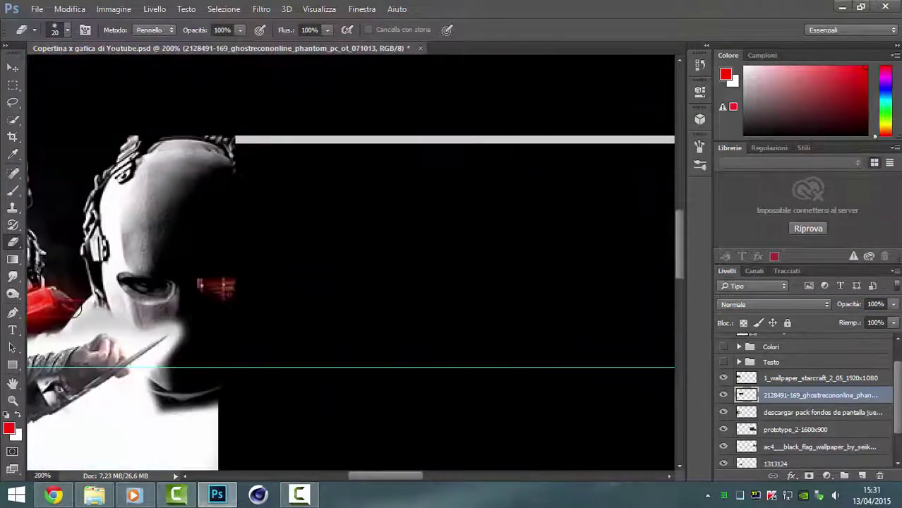
# Step: Set the foreground to orange-yellow and paint a ragged yellow band along the banner's top bar
pyautogui.click(84, 189)
pyautogui.click(9, 428)
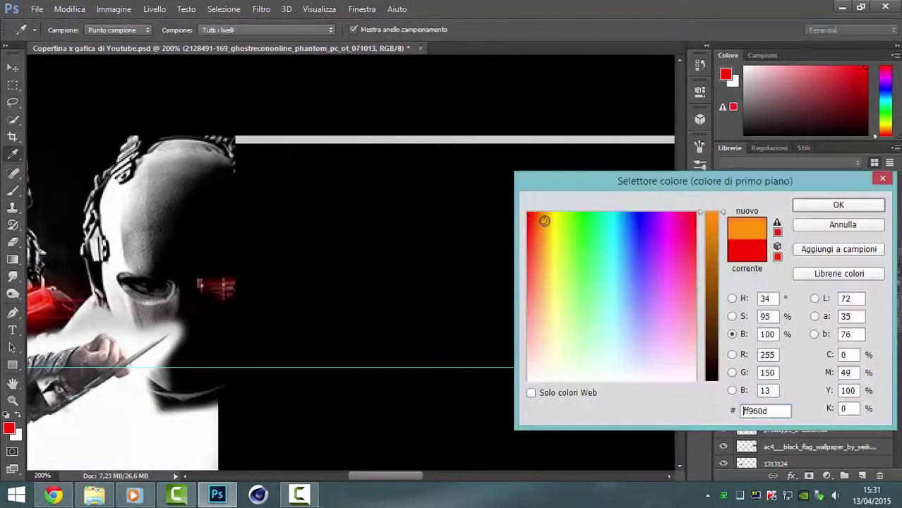
pyautogui.click(813, 203)
pyautogui.moveTo(233, 141); pyautogui.dragTo(312, 142)
pyautogui.rightClick(312, 153)
pyautogui.press('Escape')
pyautogui.scroll(3, 394, 306)
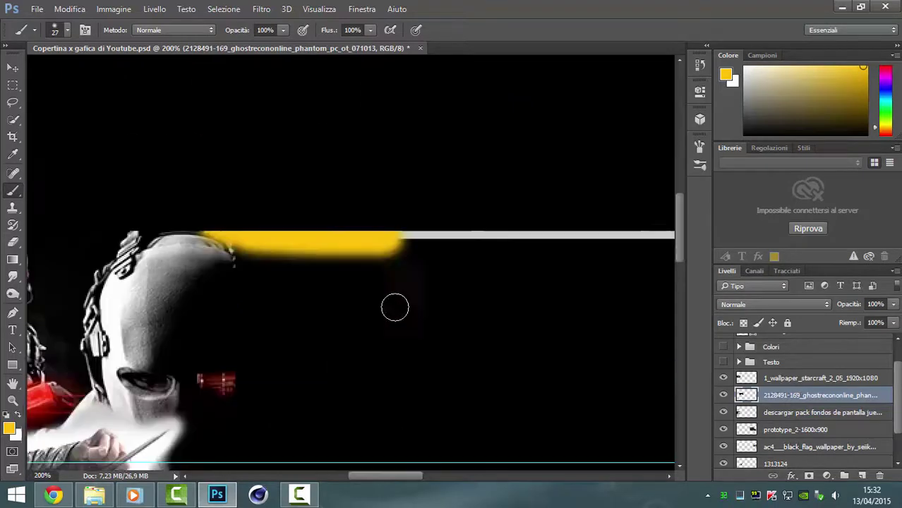
pyautogui.moveTo(395, 307)
pyautogui.mouseDown()
pyautogui.moveTo(402, 252)
pyautogui.moveTo(493, 258)
pyautogui.mouseUp()
pyautogui.hscroll(3, 402, 252)
pyautogui.hscroll(3, 362, 311)
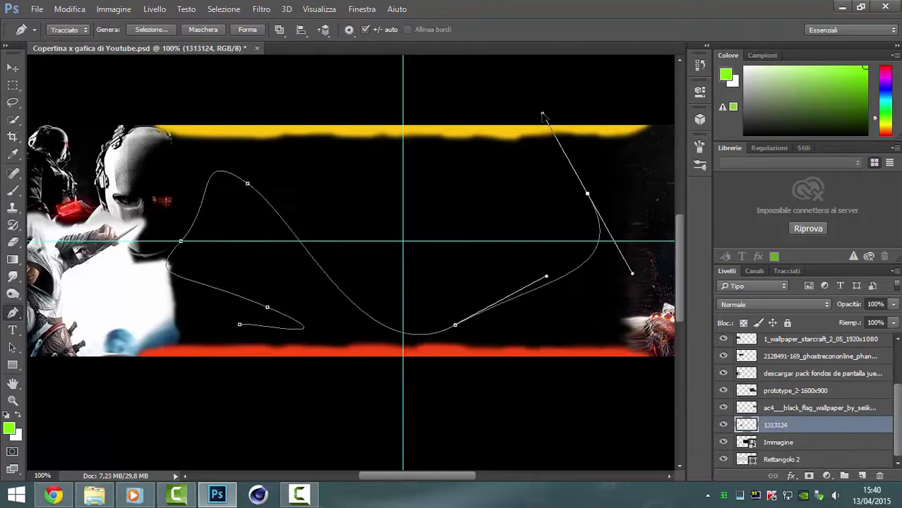
# Step: Add a new layer named 'Luce 1' for the light streak
pyautogui.hotkey('ctrl', 'shift', 'n')
pyautogui.write('Luce 1')
pyautogui.press('Return')
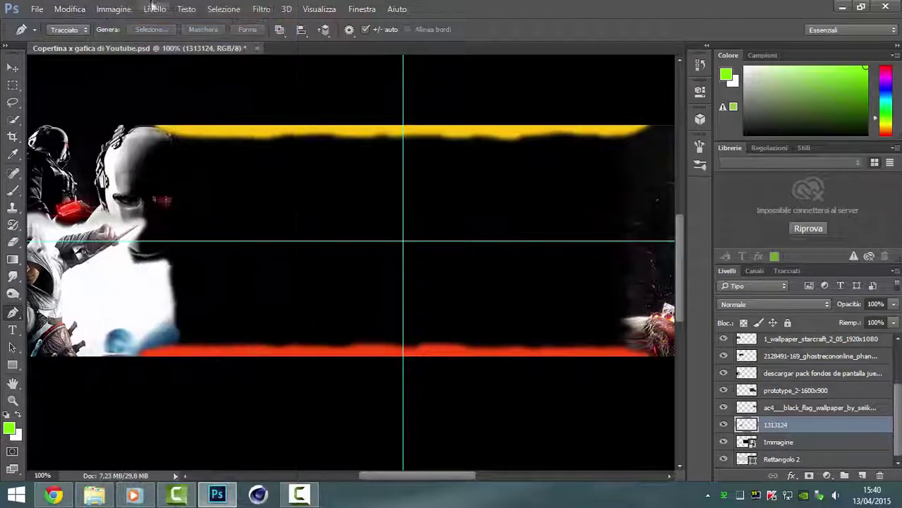
# Step: Draw a long curving pen path across the banner and bring up the Brush settings
pyautogui.moveTo(297, 199); pyautogui.dragTo(331, 270)
pyautogui.moveTo(431, 320); pyautogui.dragTo(498, 319)
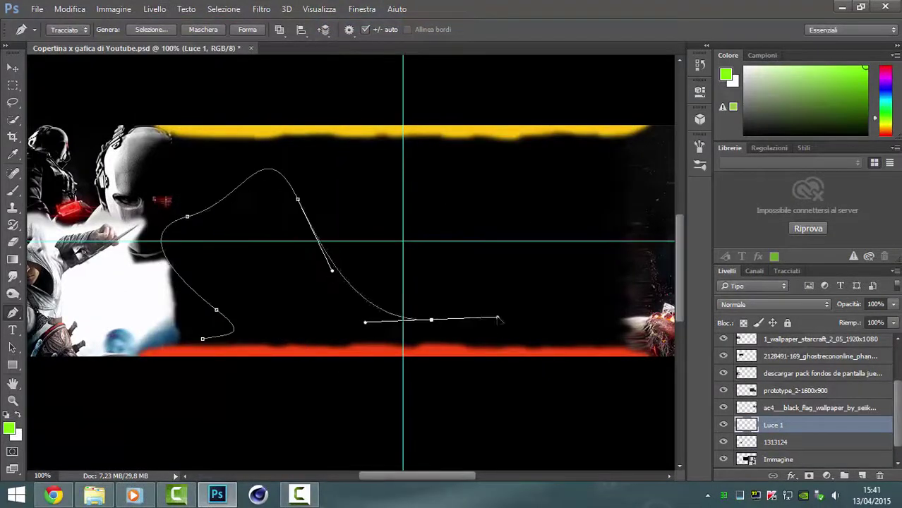
pyautogui.press('b')
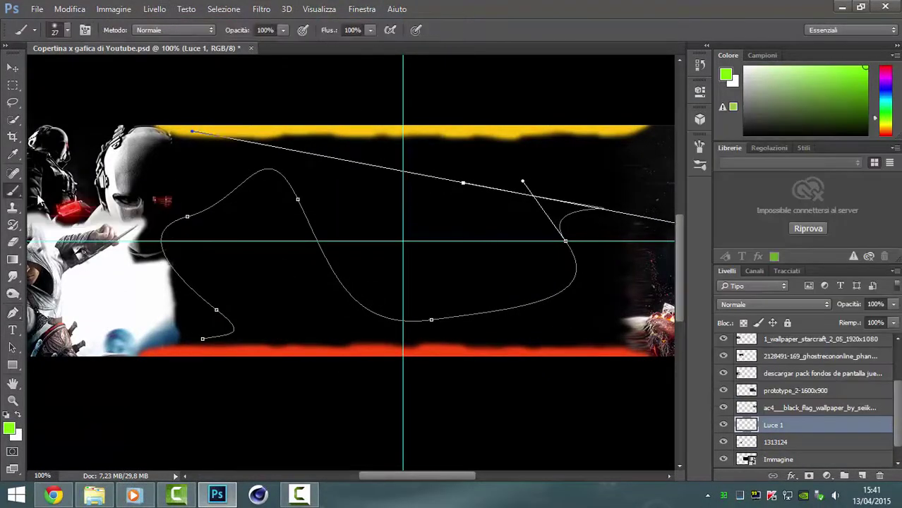
pyautogui.press('F5')
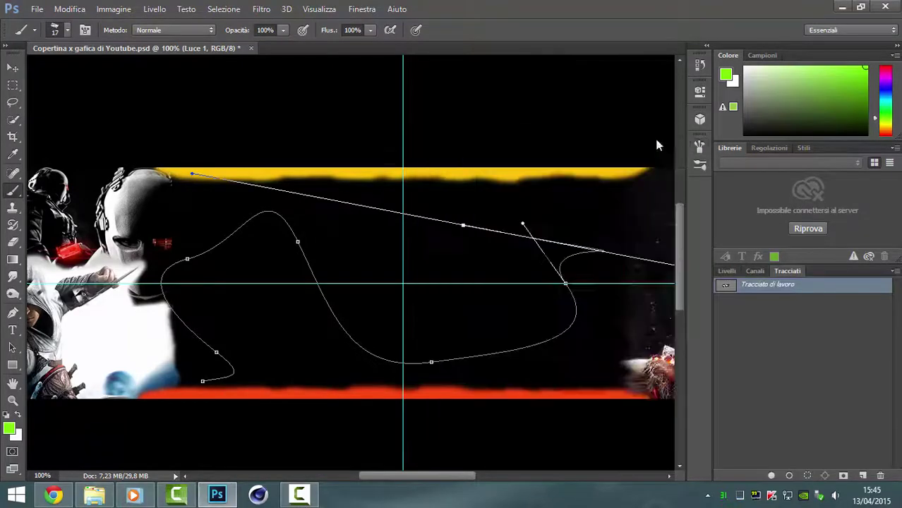
# Step: Save the work path as 'Luce 1' and stroke it with the brush
pyautogui.doubleClick(767, 284)
pyautogui.write('Luce 1')
pyautogui.press('Return')
pyautogui.rightClick(748, 284)
pyautogui.click(688, 364)
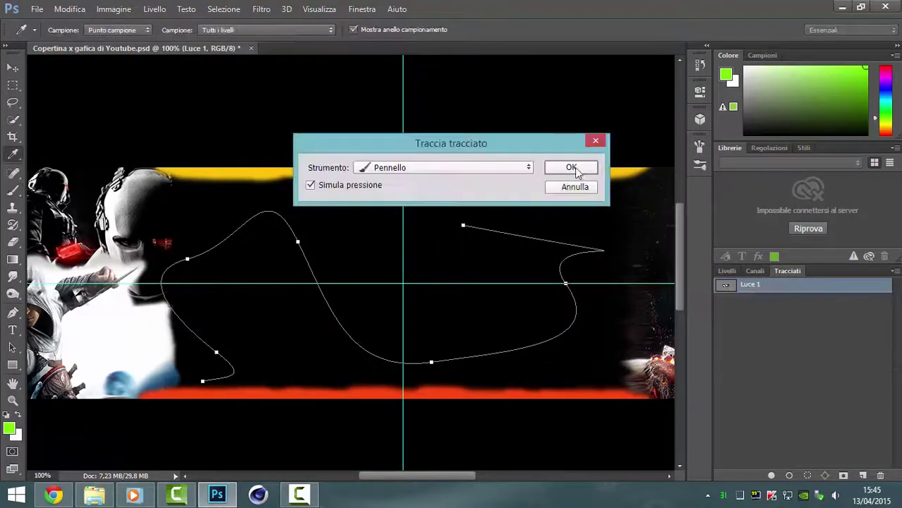
pyautogui.click(578, 167)
# Step: Give Luce 1 a red Outer Glow in Luce lineare mode, sized 57 px
pyautogui.click(727, 271)
pyautogui.doubleClick(833, 293)
pyautogui.click(578, 459)
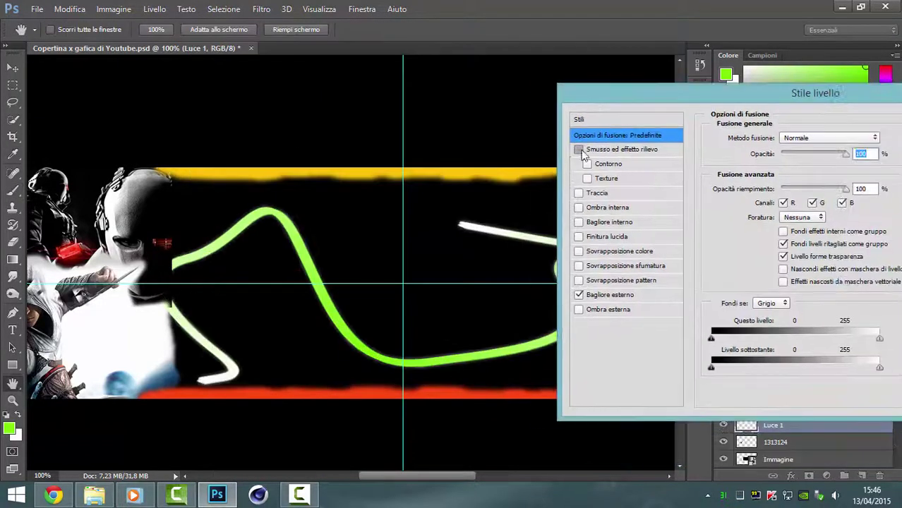
pyautogui.click(732, 188)
pyautogui.moveTo(697, 180); pyautogui.dragTo(769, 217)
pyautogui.click(650, 257)
pyautogui.press('Return')
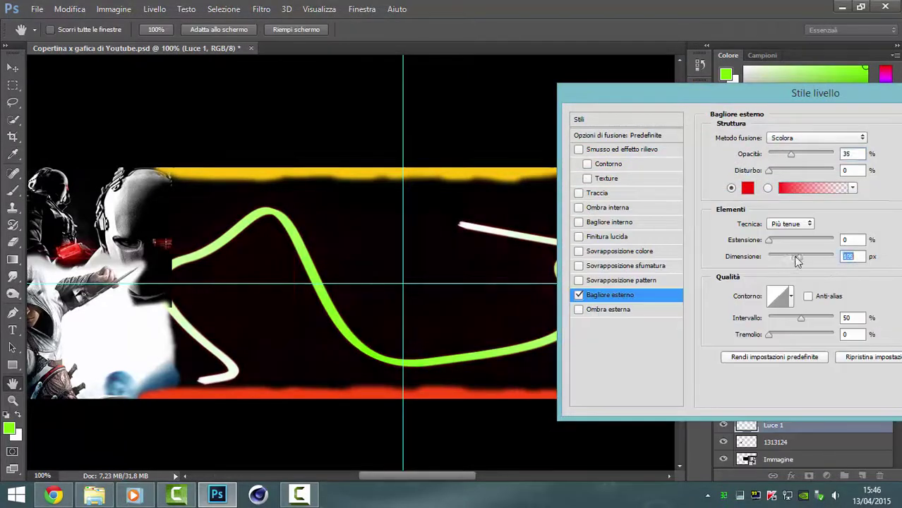
pyautogui.moveTo(798, 260)
pyautogui.mouseDown()
pyautogui.moveTo(781, 258)
pyautogui.moveTo(787, 241)
pyautogui.moveTo(789, 257)
pyautogui.mouseUp()
pyautogui.click(817, 138)
pyautogui.click(804, 306)
pyautogui.moveTo(776, 92); pyautogui.dragTo(622, 130)
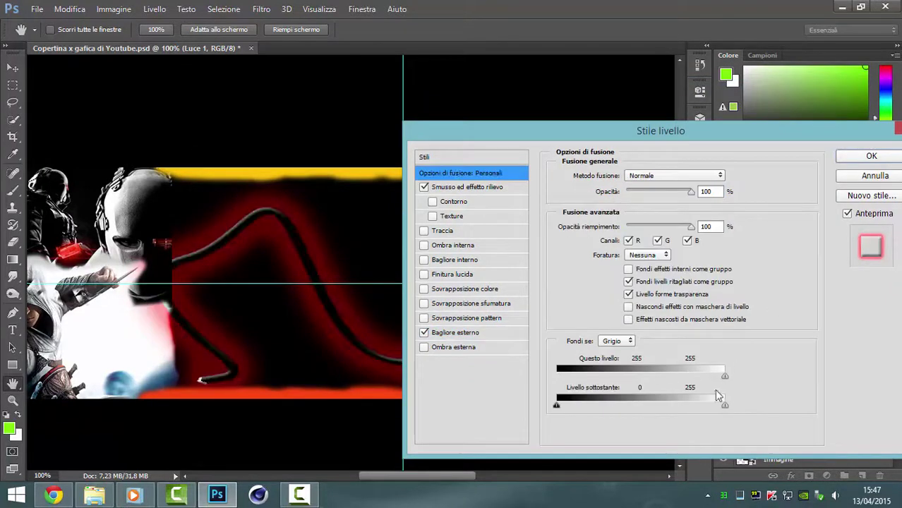
# Step: Adjust Blend If to hide the line's bright tones, then undo the glowing streak
pyautogui.click(616, 377)
pyautogui.moveTo(661, 130); pyautogui.dragTo(828, 153)
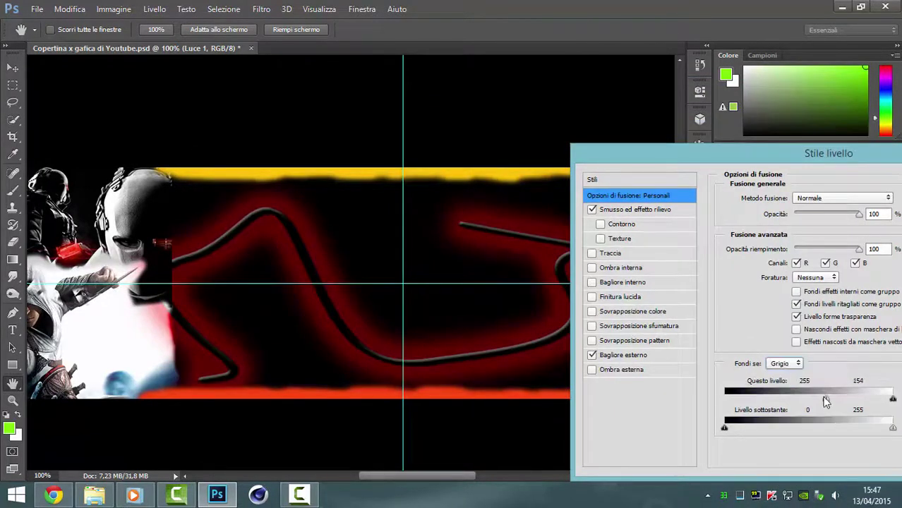
pyautogui.moveTo(826, 401); pyautogui.dragTo(893, 399)
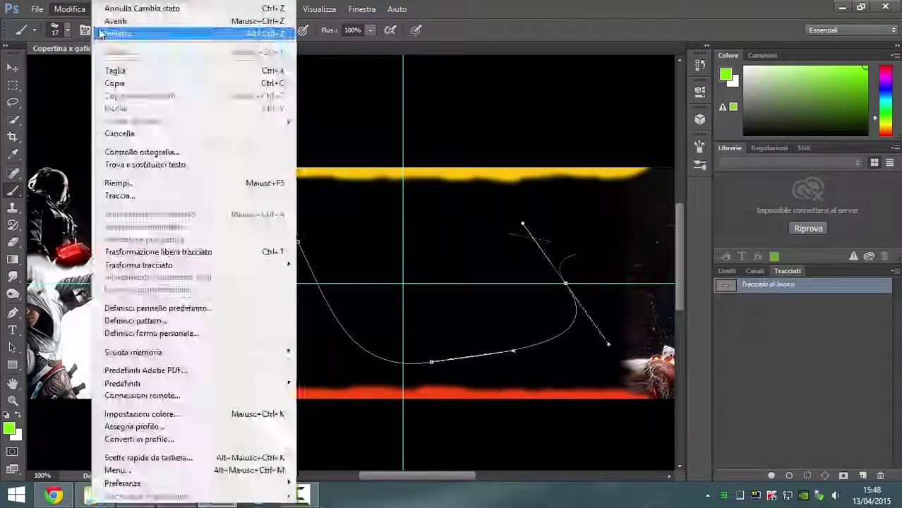
pyautogui.click(114, 28)
pyautogui.hotkey('ctrl', 'z')
# Step: Write vertical 'Im' and 'nferno' lettering, reducing 'Im' to 48 pt
pyautogui.press('t')
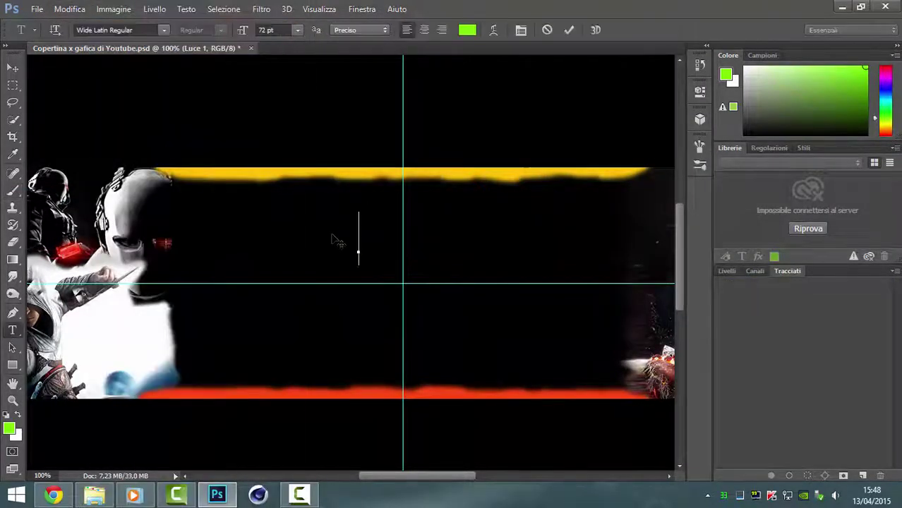
pyautogui.write('Im')
pyautogui.hotkey('ctrl', 'a')
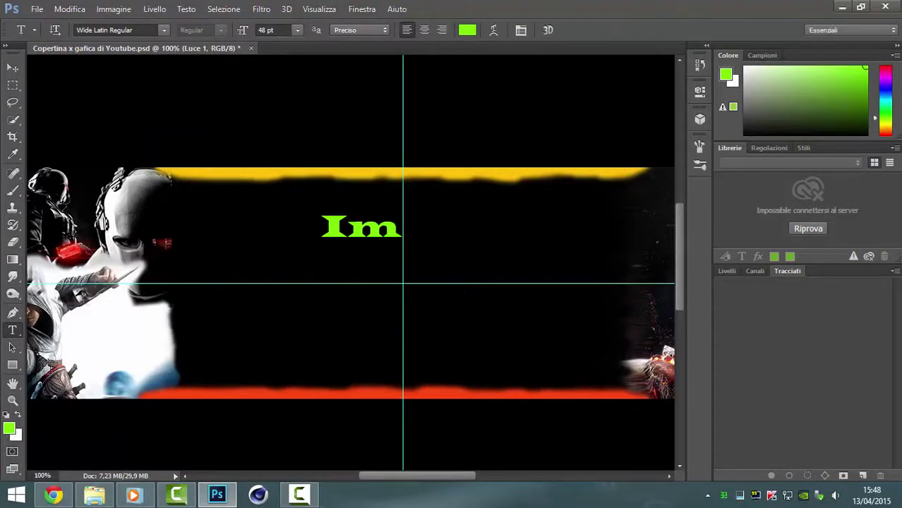
pyautogui.hotkey('ctrl', 'Return')
pyautogui.press('F7')
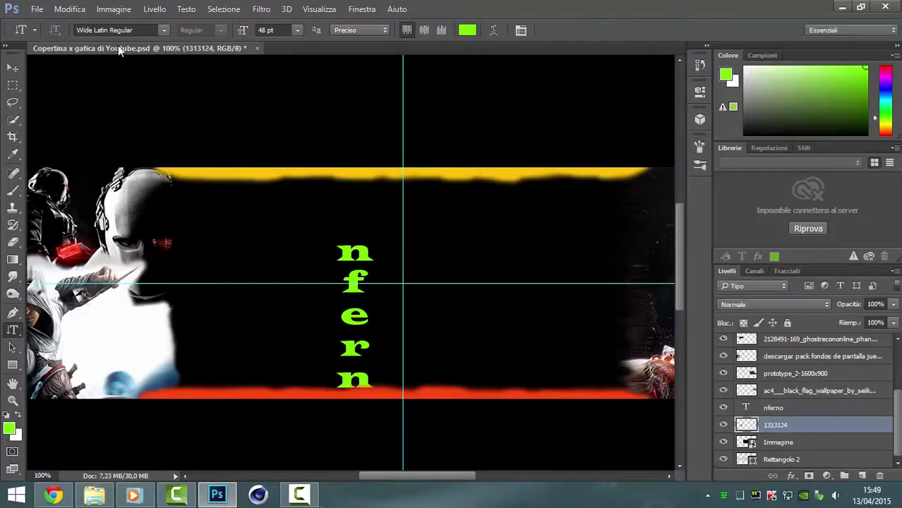
# Step: Move the 'nferno' text beside 'Im', then remove both text layers to start over
pyautogui.click(15, 64)
pyautogui.scroll(1, 823, 436)
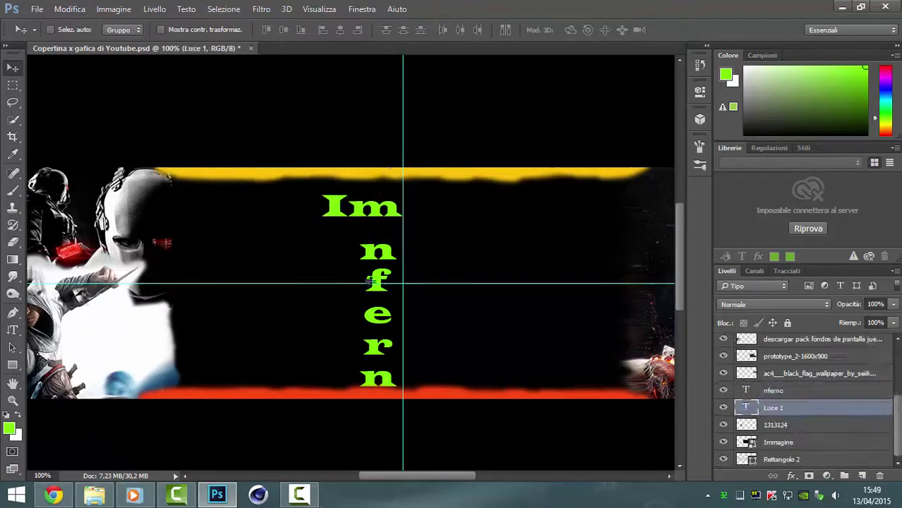
pyautogui.moveTo(368, 281); pyautogui.dragTo(324, 335)
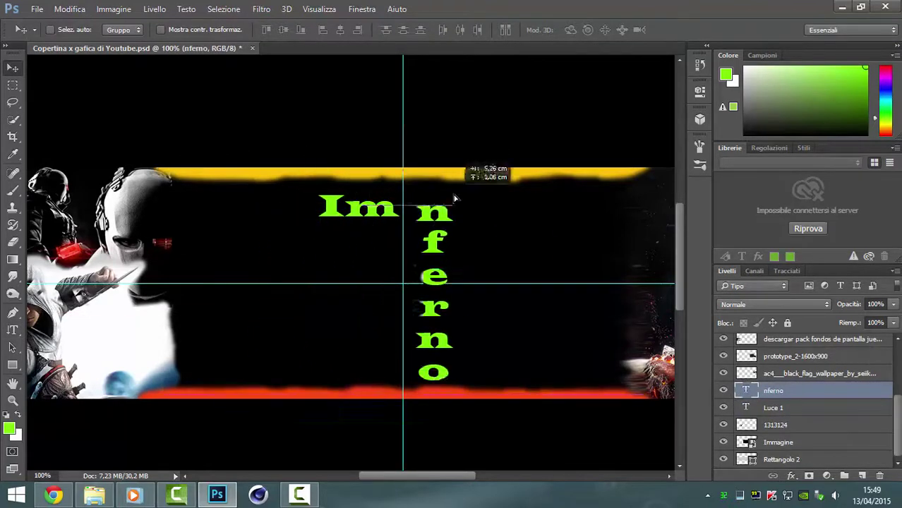
pyautogui.hotkey('ctrl', 'alt', 'z')
pyautogui.hotkey('ctrl', 'alt', 'z')
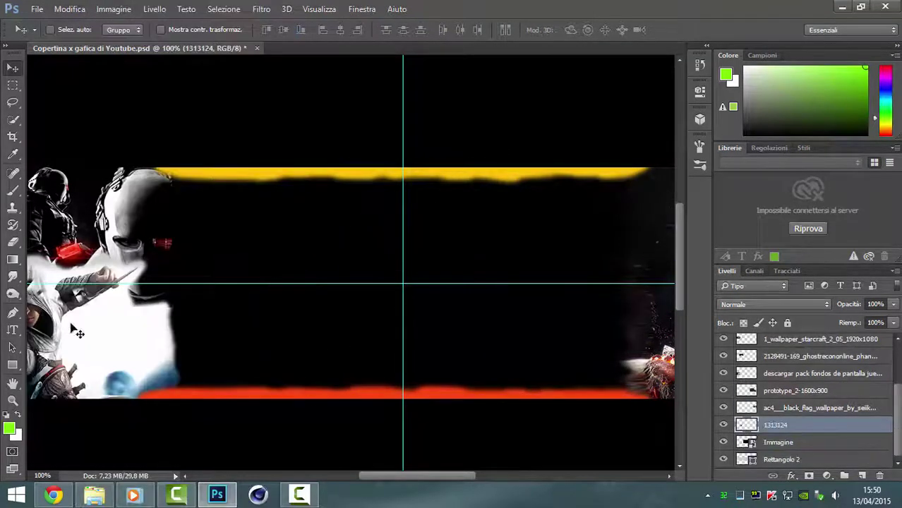
pyautogui.click(12, 329)
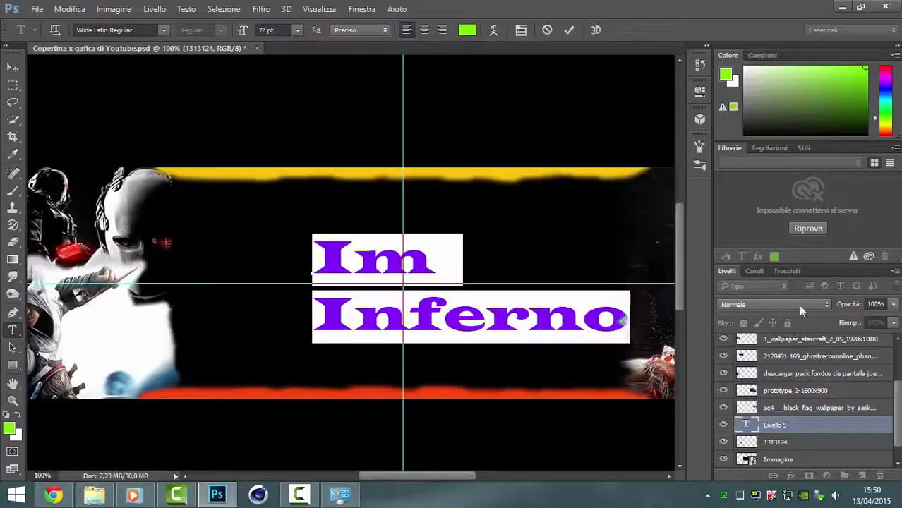
pyautogui.click(164, 30)
# Step: Set the IM INFERNO title in the UNLEASH THE BEAST Regular font
pyautogui.scroll(-10, 348, 370)
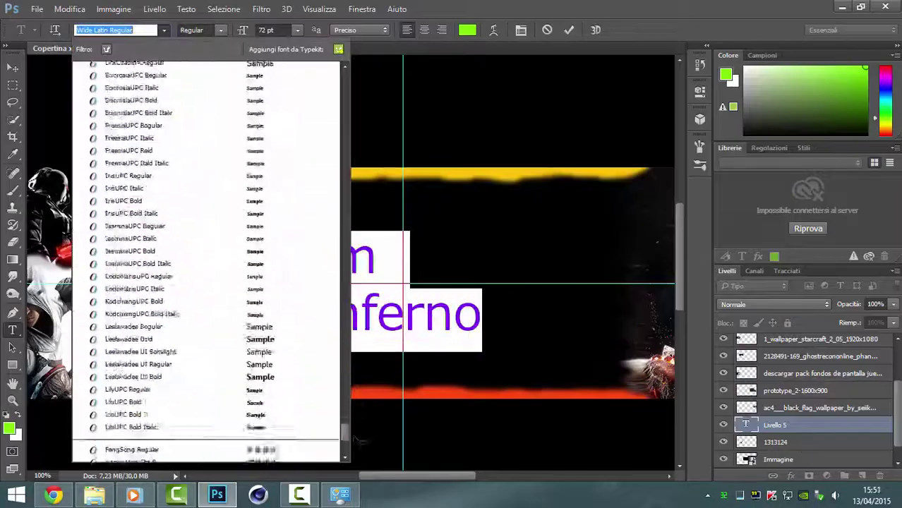
pyautogui.scroll(-10, 349, 371)
pyautogui.scroll(-10, 349, 370)
pyautogui.scroll(1, 151, 262)
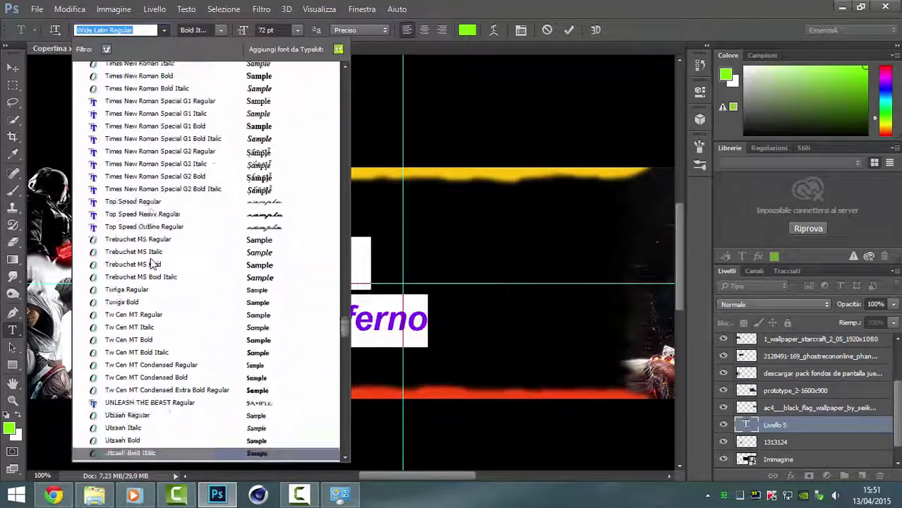
pyautogui.click(141, 374)
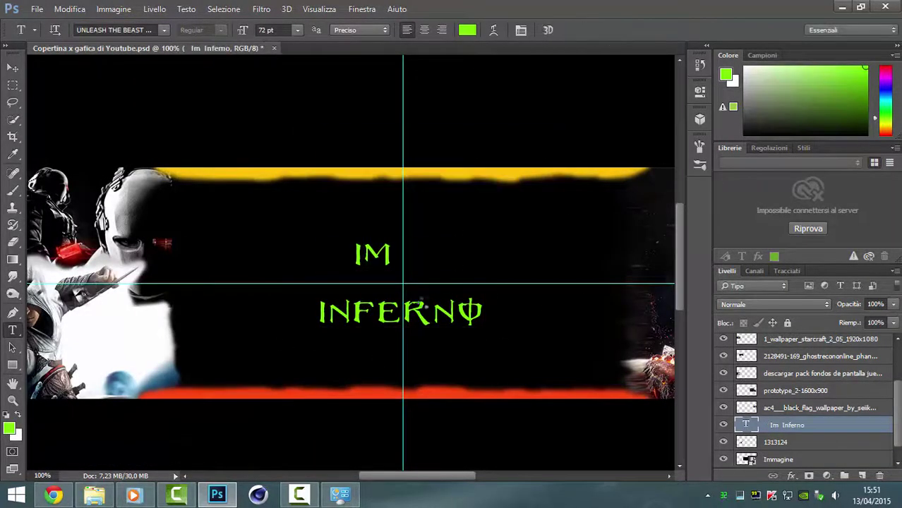
# Step: Extrude the title into 3D, push it along the Z axis and bring it closer
pyautogui.click(548, 29)
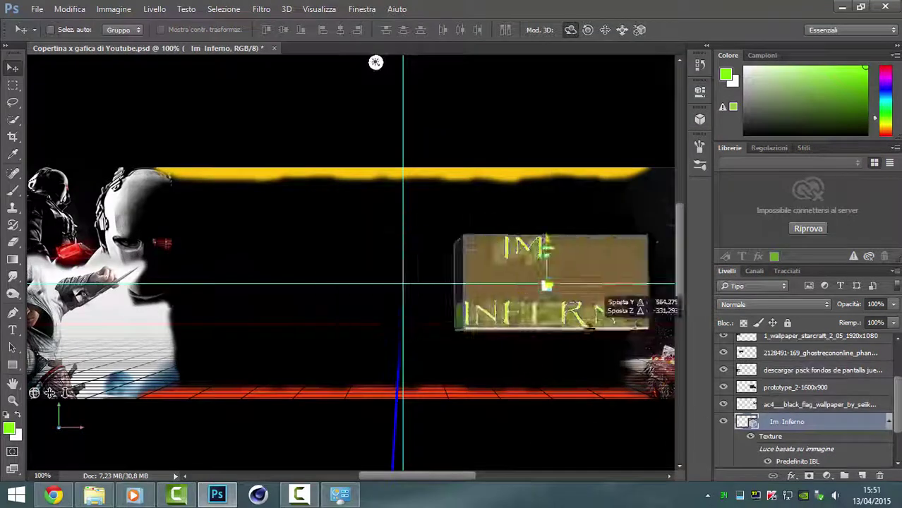
pyautogui.moveTo(542, 310); pyautogui.dragTo(531, 300)
pyautogui.moveTo(445, 281); pyautogui.dragTo(494, 282)
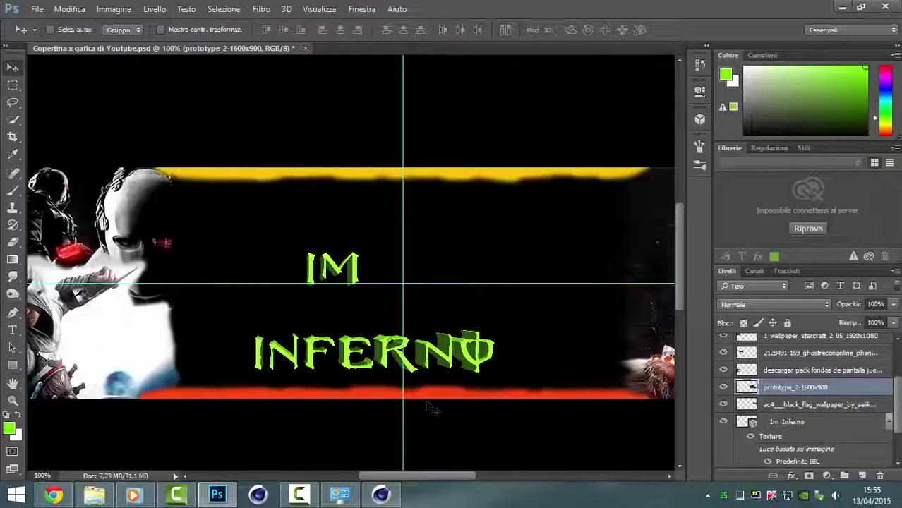
# Step: Place the rendered title image prova, enlarging it and lowering it slightly
pyautogui.click(37, 8)
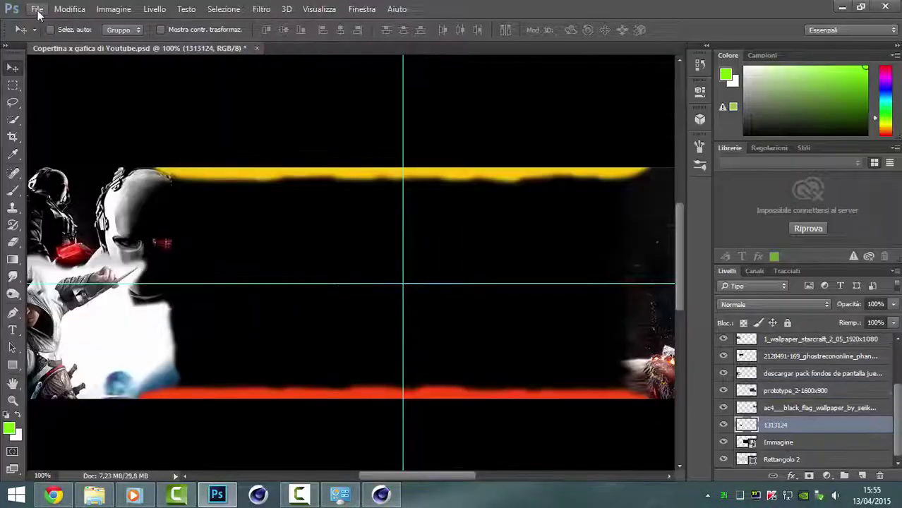
pyautogui.doubleClick(256, 195)
pyautogui.moveTo(560, 428); pyautogui.dragTo(543, 400)
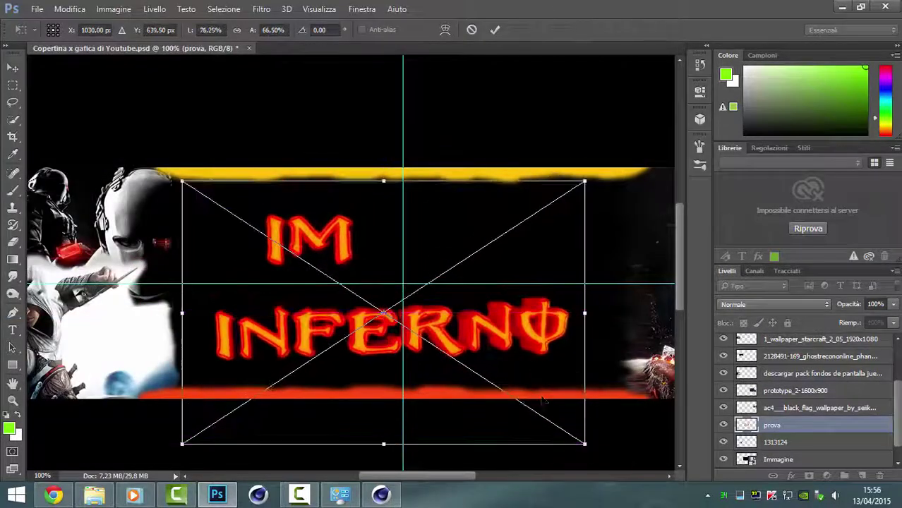
# Step: Paint a green 2192 px smoke stroke, undo it, then clone a yellow streak at right
pyautogui.click(700, 146)
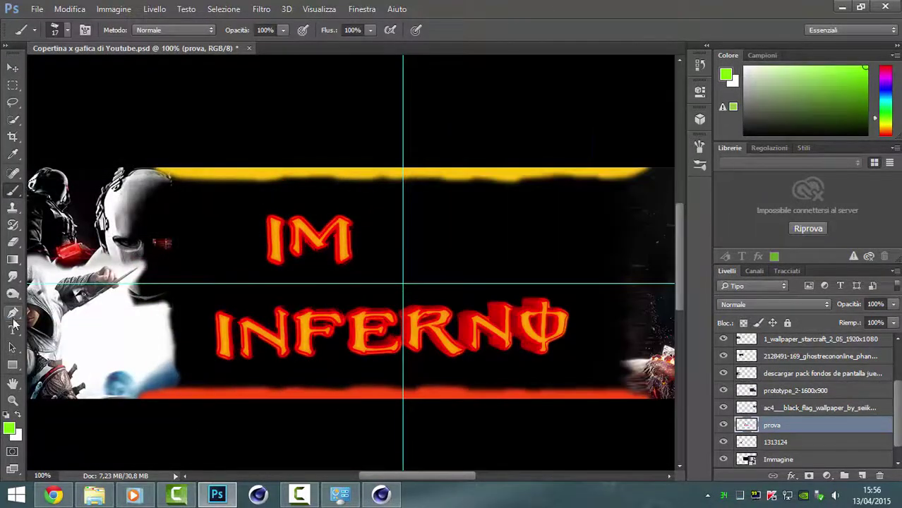
pyautogui.click(700, 146)
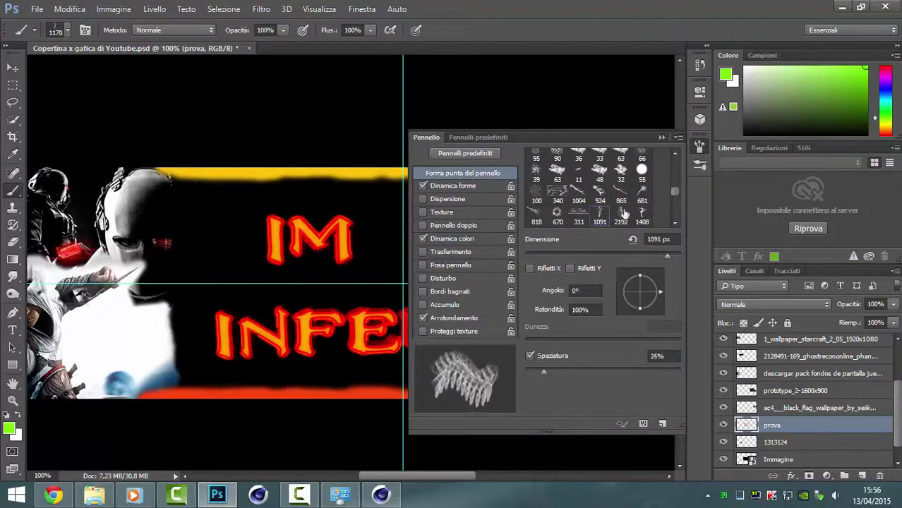
pyautogui.click(700, 147)
pyautogui.click(621, 213)
pyautogui.click(700, 147)
pyautogui.click(496, 269)
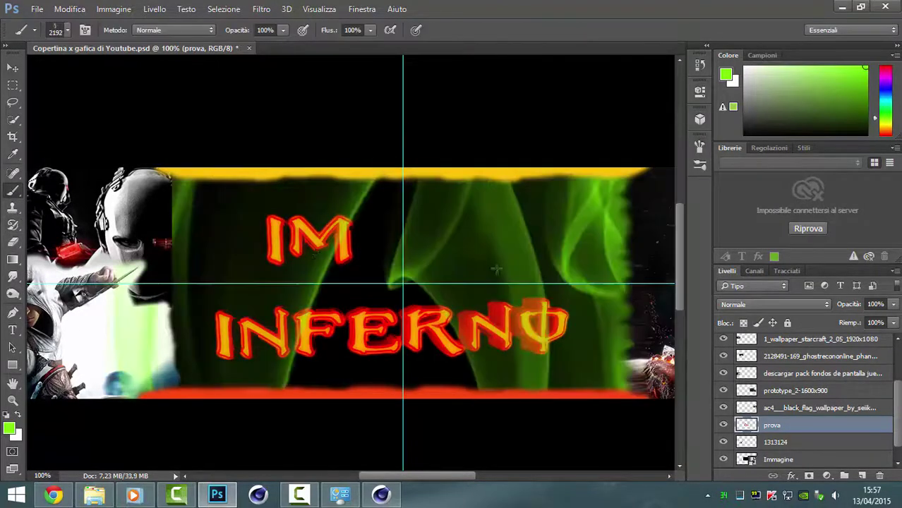
pyautogui.hotkey('ctrl', 'z')
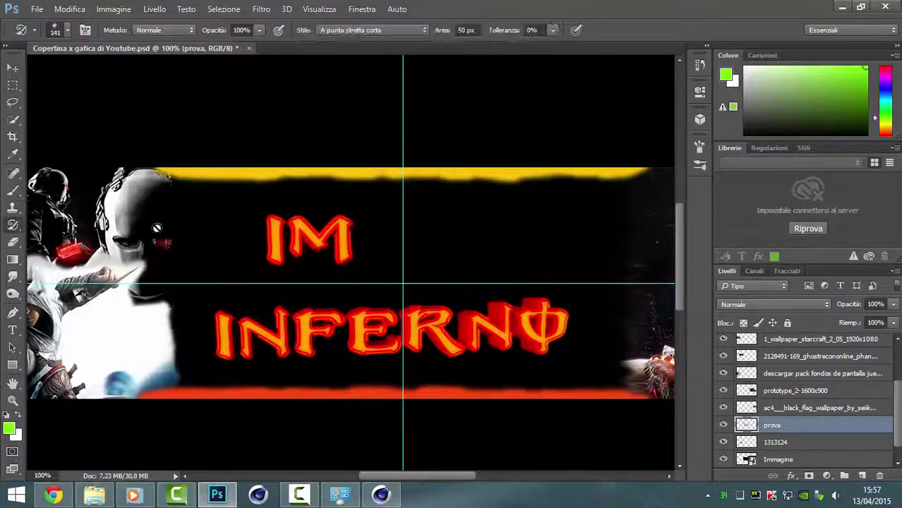
pyautogui.click(12, 207)
pyautogui.moveTo(473, 242); pyautogui.dragTo(558, 242)
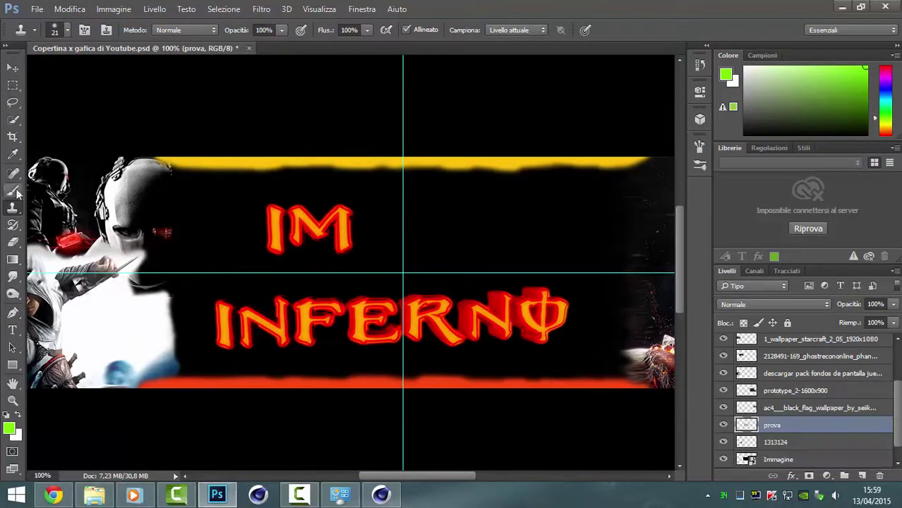
# Step: Stamp green lightning across the banner on the Immagine layer with the 818 px brush
pyautogui.click(13, 191)
pyautogui.rightClick(472, 239)
pyautogui.doubleClick(565, 426)
pyautogui.click(776, 459)
pyautogui.scroll(-1, 788, 462)
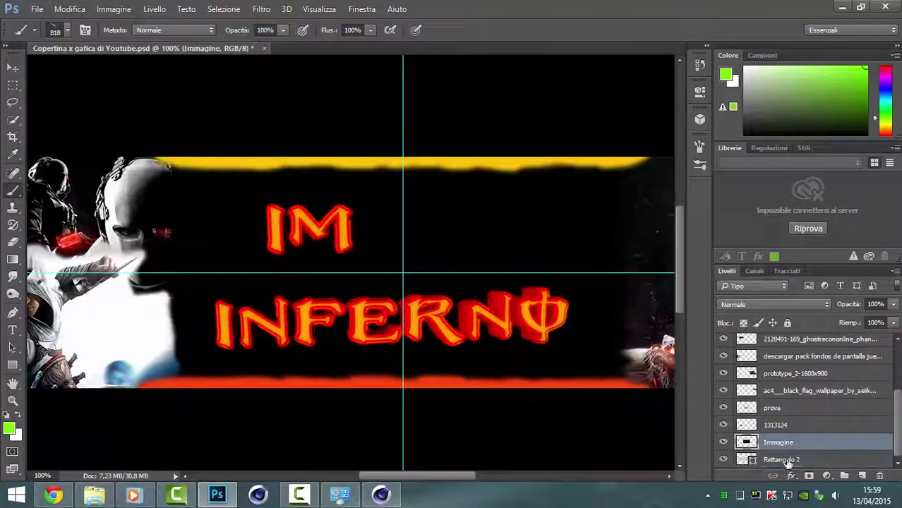
pyautogui.click(412, 261)
# Step: Stamp orange lightning on the right, red over INFERNO, and white lightning on the right
pyautogui.rightClick(483, 240)
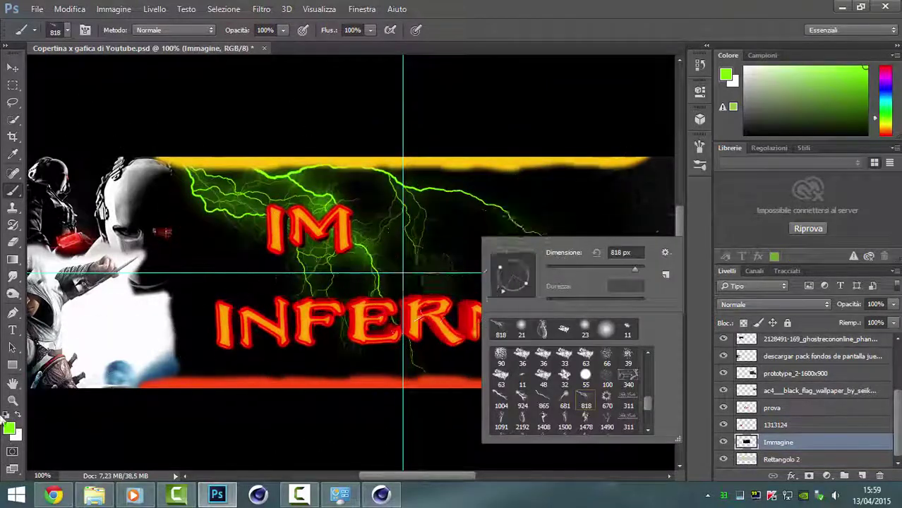
pyautogui.click(494, 212)
pyautogui.click(9, 428)
pyautogui.click(581, 104)
pyautogui.rightClick(483, 278)
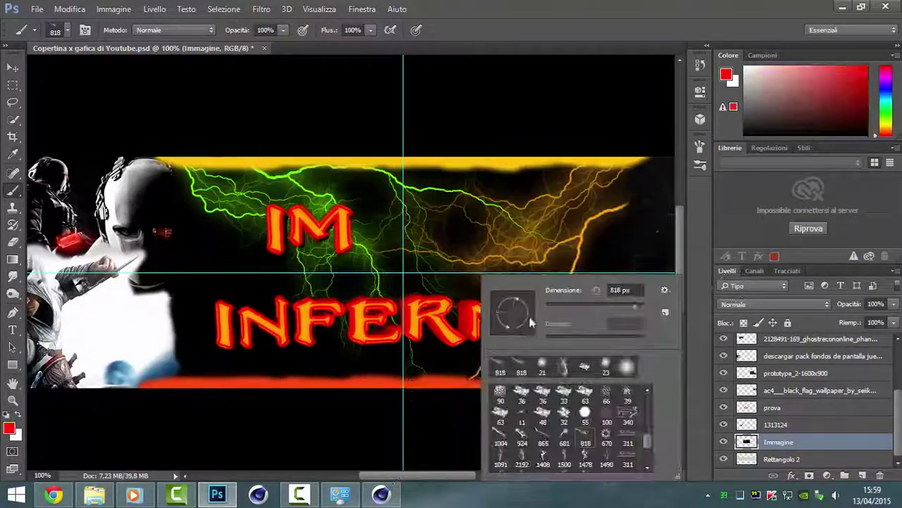
pyautogui.click(283, 268)
pyautogui.rightClick(630, 277)
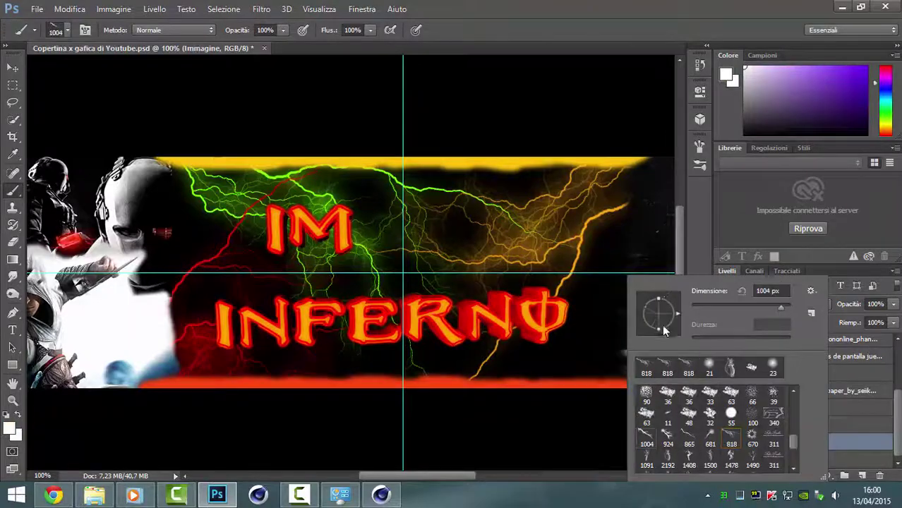
pyautogui.click(607, 296)
# Step: Set the lightning brush size to 349 px
pyautogui.rightClick(550, 197)
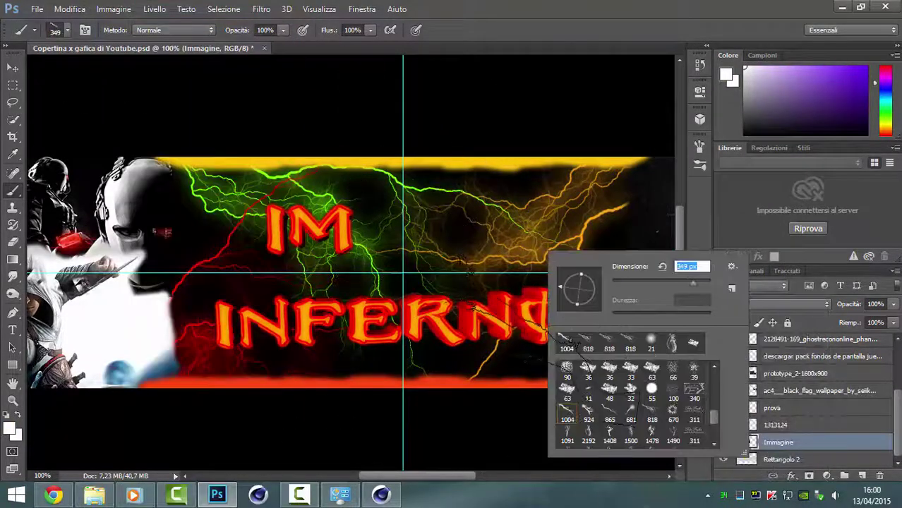
pyautogui.doubleClick(646, 324)
pyautogui.scroll(-2, 423, 452)
pyautogui.scroll(3, 423, 451)
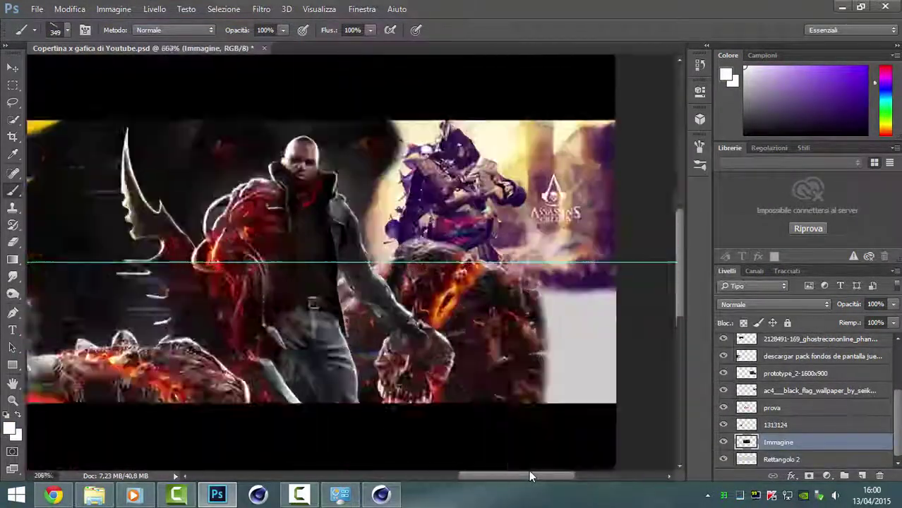
pyautogui.scroll(3, 88, 244)
# Step: Place the god_of_war_2_hd-HD image into the banner and resize it
pyautogui.click(88, 244)
pyautogui.doubleClick(195, 111)
pyautogui.click(393, 192)
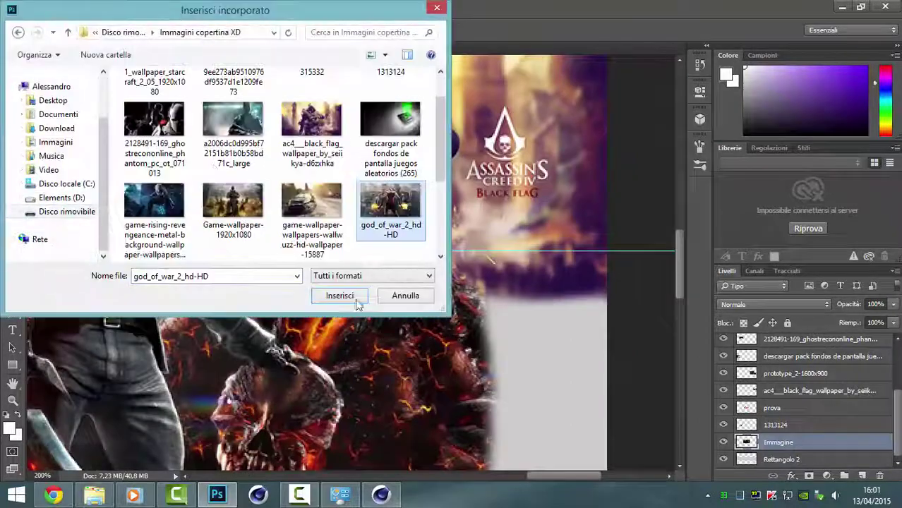
pyautogui.click(342, 295)
pyautogui.moveTo(544, 348); pyautogui.dragTo(627, 423)
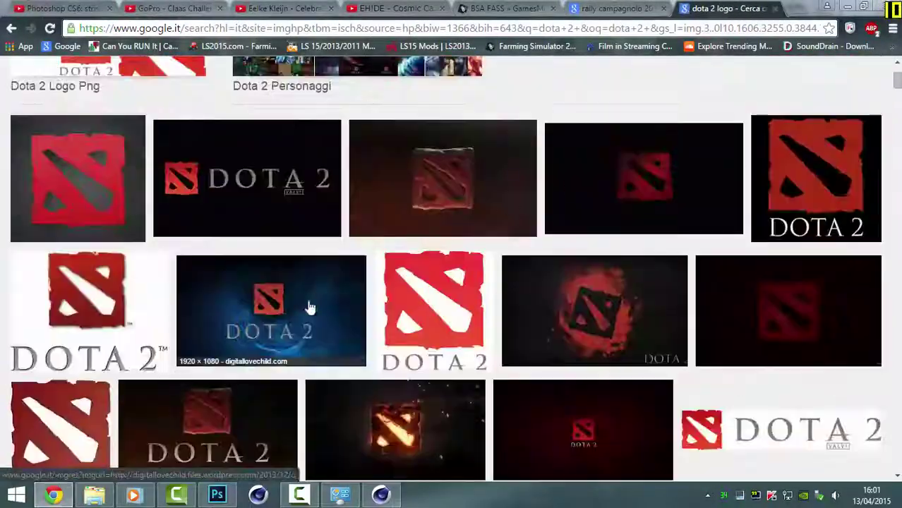
# Step: Open the preview of the blue DOTA 2 logo in the image results
pyautogui.click(308, 305)
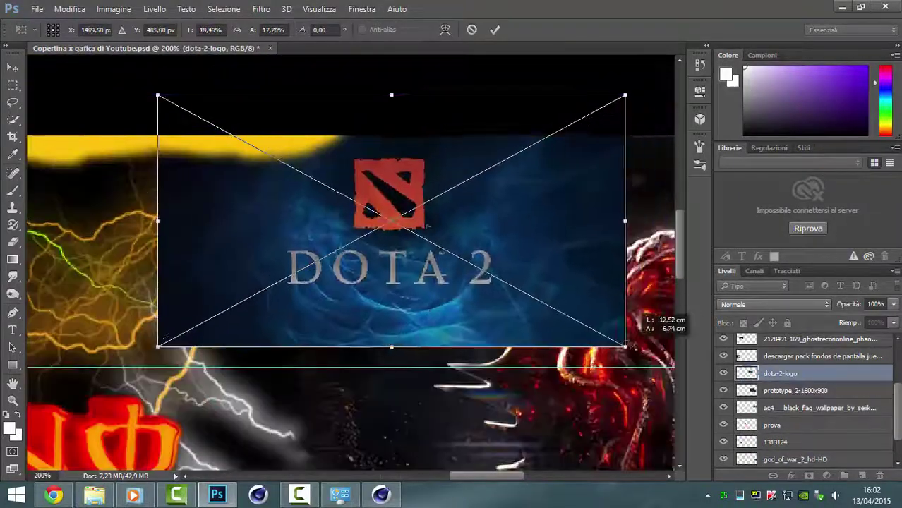
# Step: Try Luce puntiforme, Colore più scuro and Luce soffusa on the logo, settling on Luce lineare
pyautogui.click(748, 212)
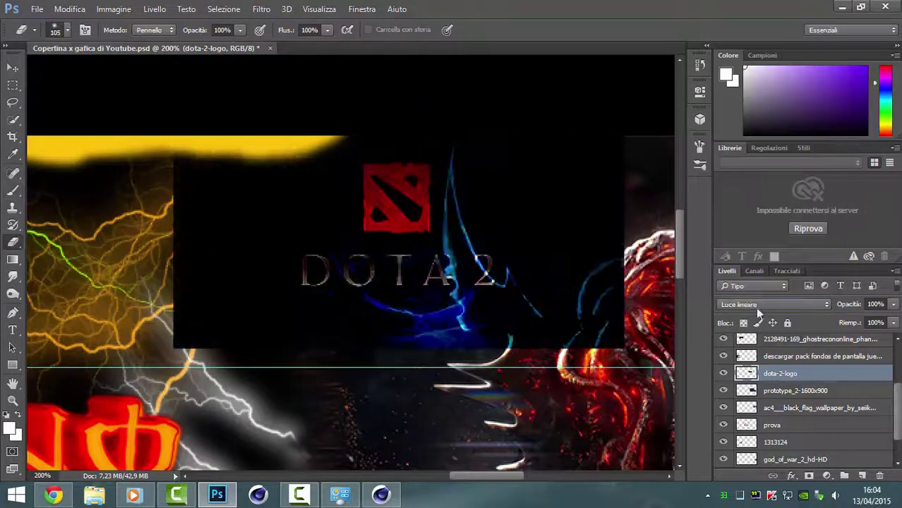
pyautogui.click(773, 305)
pyautogui.click(748, 113)
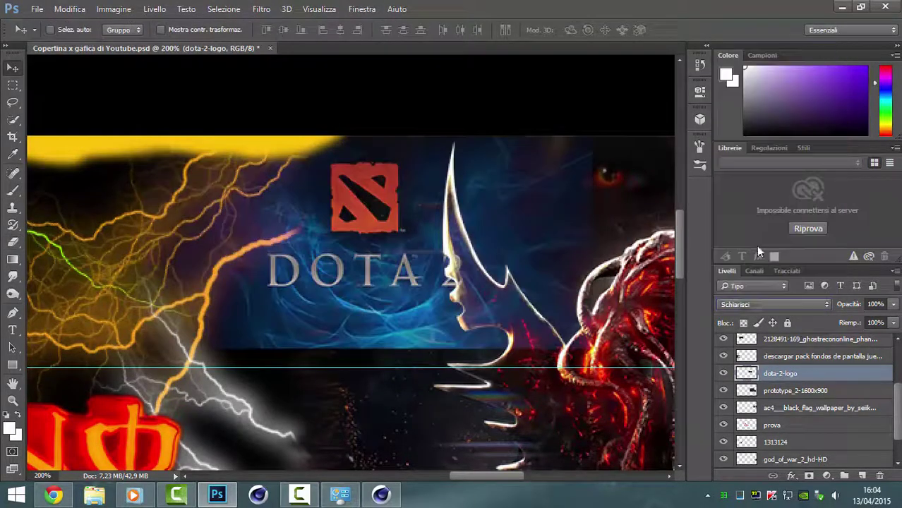
pyautogui.scroll(6, 761, 304)
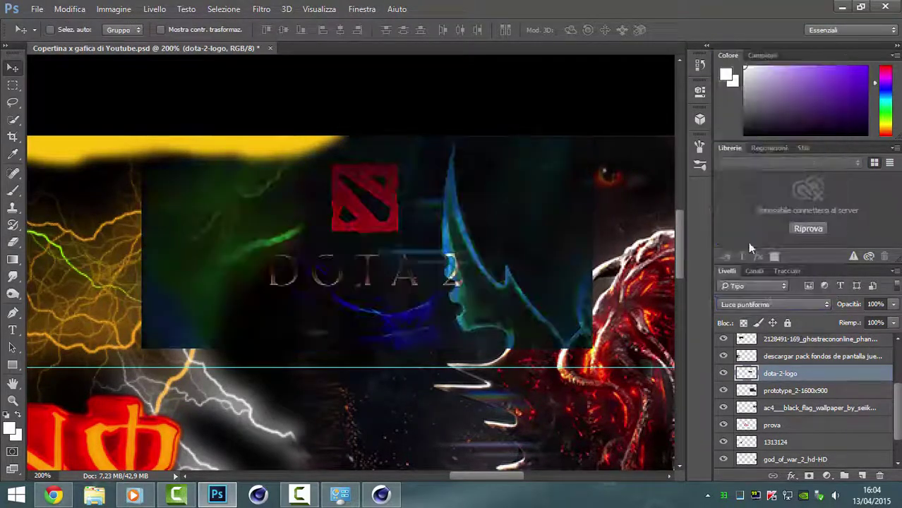
pyautogui.click(772, 305)
pyautogui.click(755, 266)
pyautogui.click(772, 304)
pyautogui.click(755, 144)
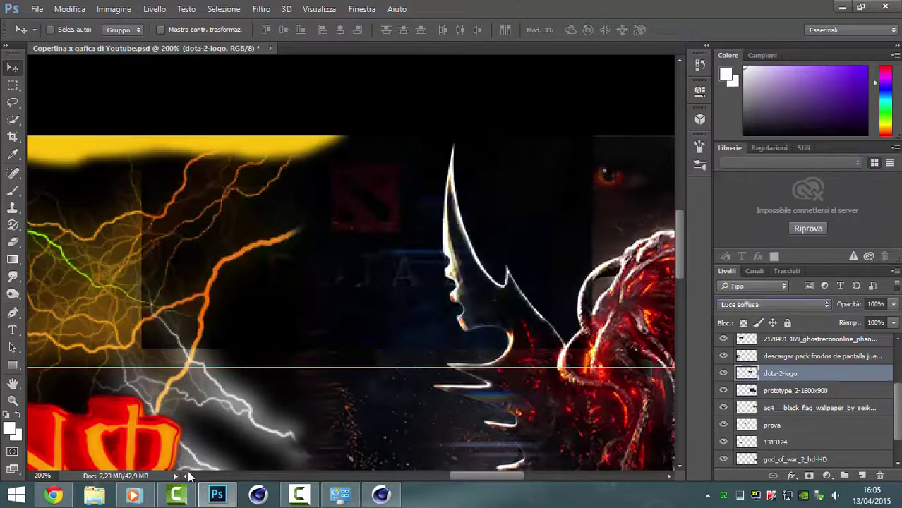
pyautogui.hotkey('ctrl', '-')
pyautogui.hotkey('ctrl', '-')
pyautogui.hotkey('ctrl', '-')
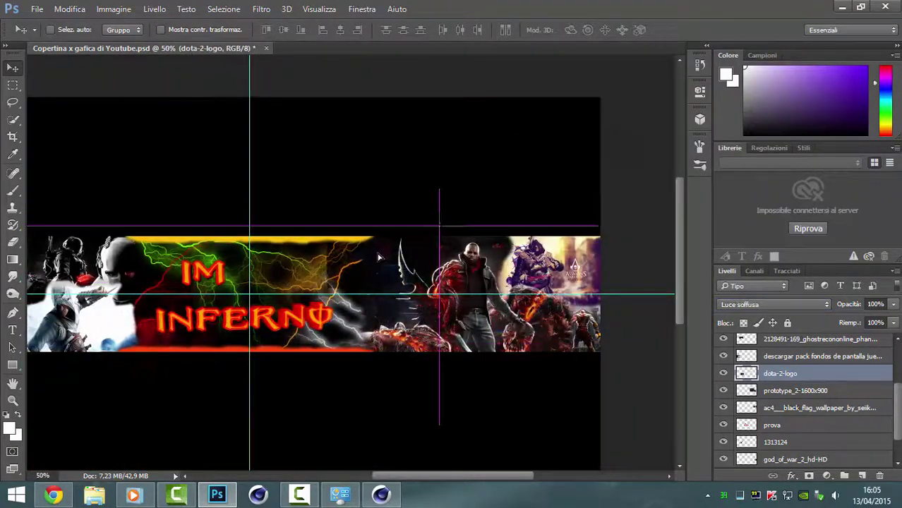
pyautogui.hotkey('ctrl', '+')
pyautogui.hotkey('ctrl', '+')
pyautogui.hotkey('ctrl', '+')
pyautogui.click(773, 304)
pyautogui.click(756, 183)
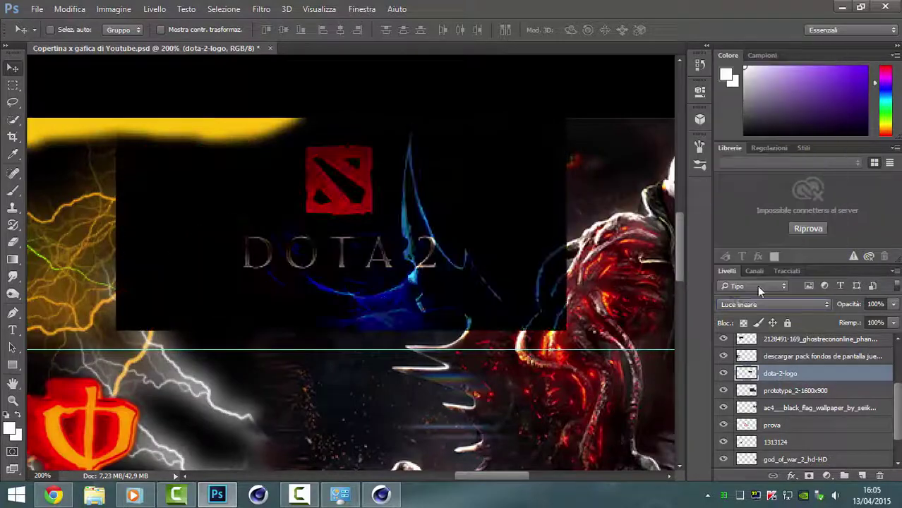
# Step: Switch to the Eraser, adjust its brush size, and erase across the logo area
pyautogui.press('e')
pyautogui.rightClick(471, 283)
pyautogui.press('Escape')
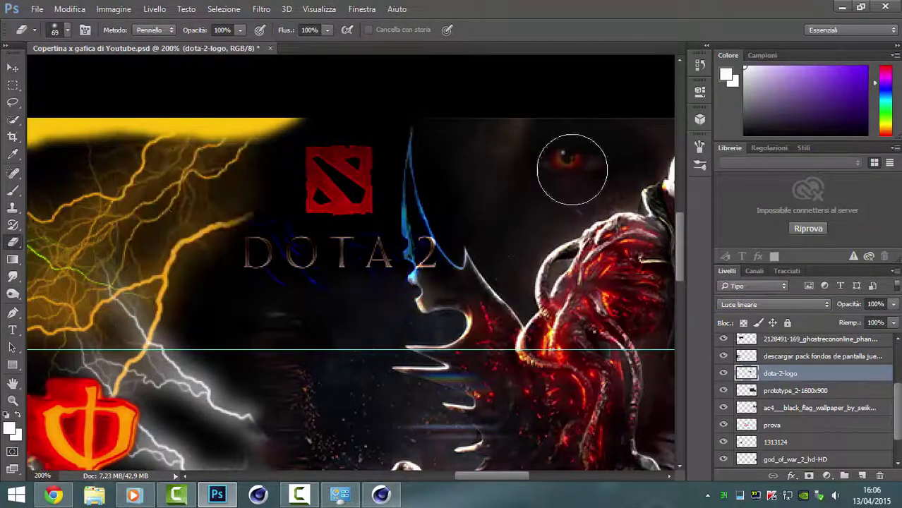
pyautogui.moveTo(570, 161); pyautogui.dragTo(415, 476)
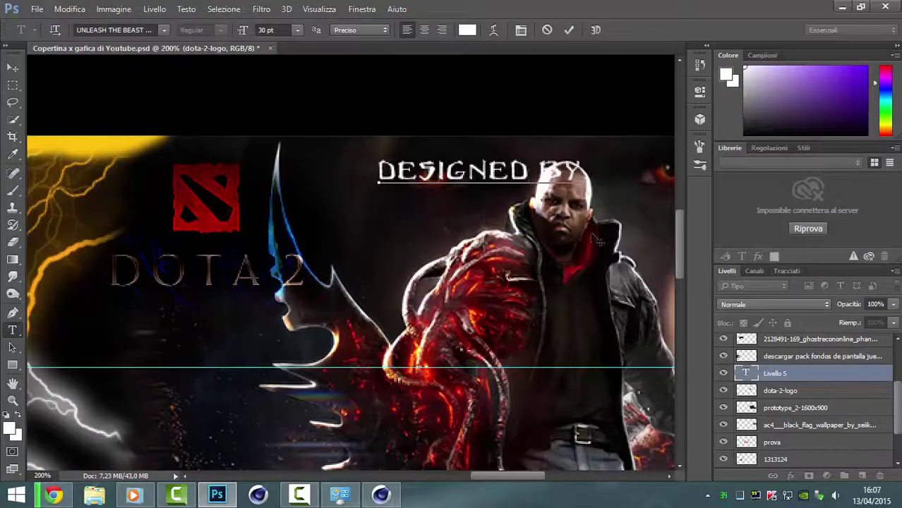
# Step: Set the credits text to Pristina Regular in a bright green colour
pyautogui.click(163, 30)
pyautogui.scroll(-5, 176, 282)
pyautogui.scroll(5, 177, 282)
pyautogui.click(141, 207)
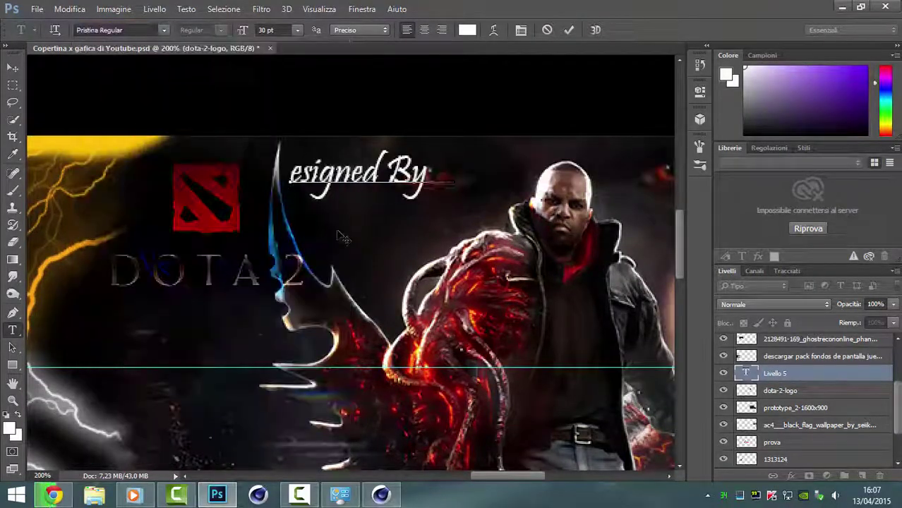
pyautogui.click(466, 29)
pyautogui.moveTo(451, 80); pyautogui.dragTo(680, 165)
pyautogui.click(555, 209)
pyautogui.click(785, 195)
# Step: Add 'The Best Games' on a new line, then give the credits an Outer Glow and coloured Stroke
pyautogui.press('Return')
pyautogui.write('The Best Games')
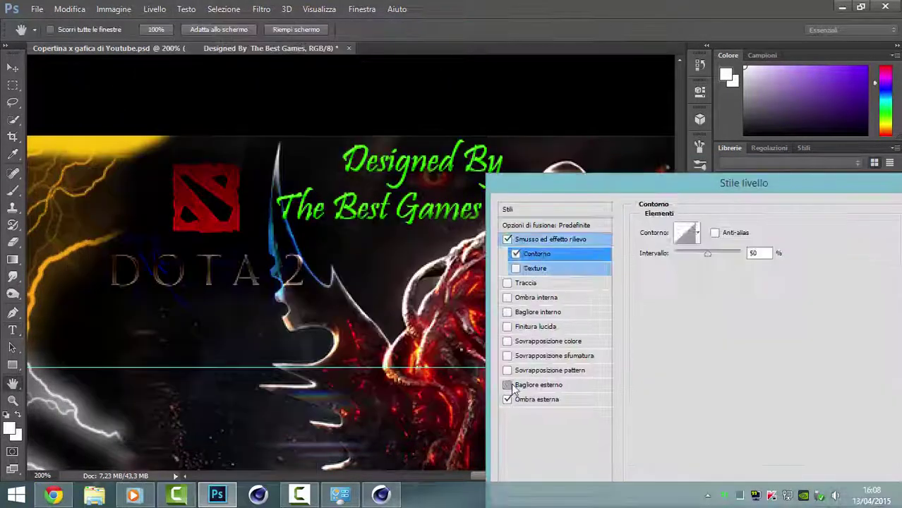
pyautogui.click(507, 384)
pyautogui.click(525, 282)
pyautogui.click(673, 318)
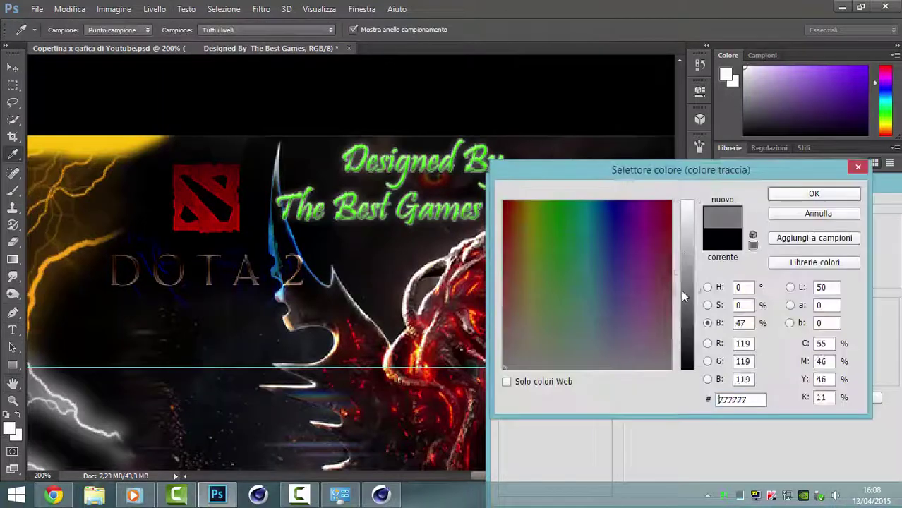
pyautogui.click(836, 191)
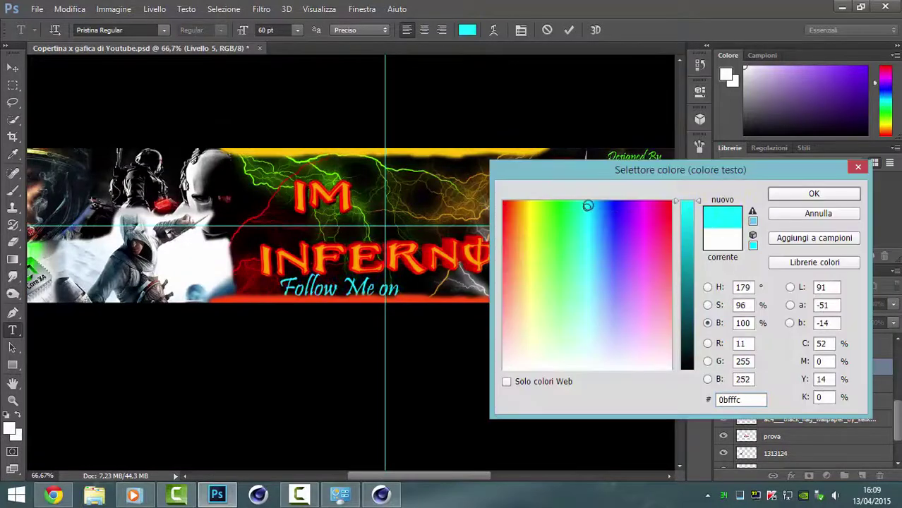
# Step: Confirm the text colour and browse fonts for the 'Follow Me on:' text
pyautogui.press('Return')
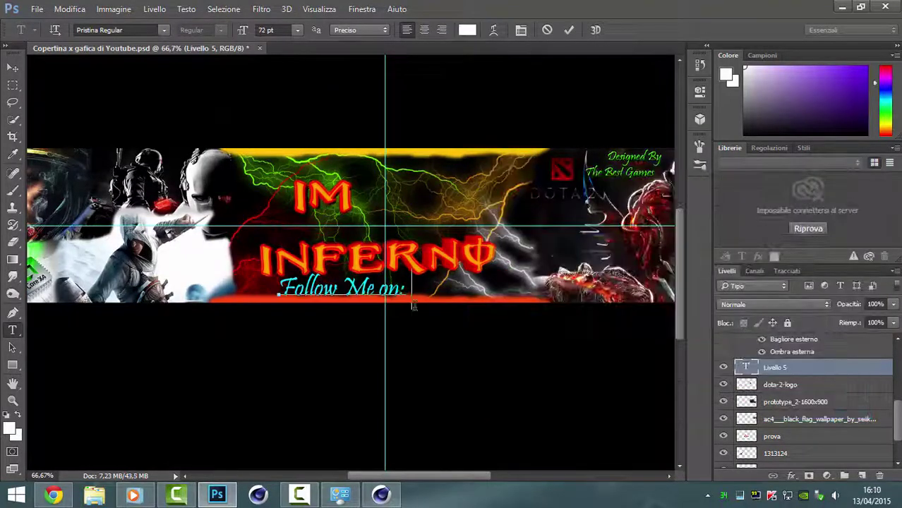
pyautogui.click(163, 30)
pyautogui.scroll(-5, 71, 212)
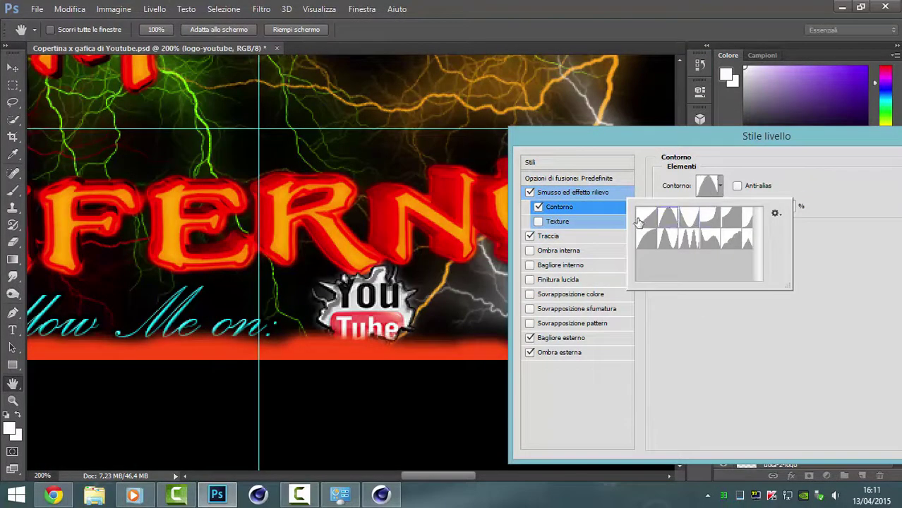
# Step: Give the YouTube logo a blue stroke outline, then place the Google+ logo beside it
pyautogui.click(696, 272)
pyautogui.click(817, 193)
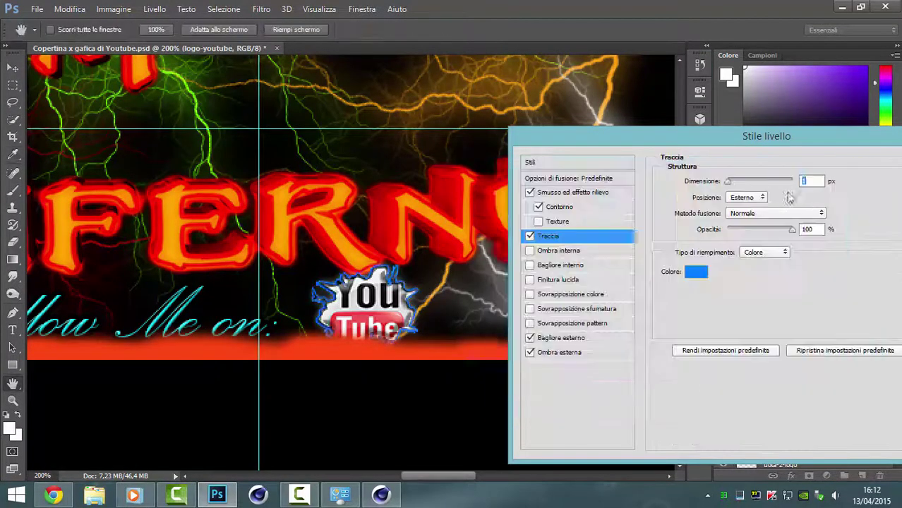
pyautogui.click(37, 9)
pyautogui.click(140, 177)
pyautogui.click(343, 294)
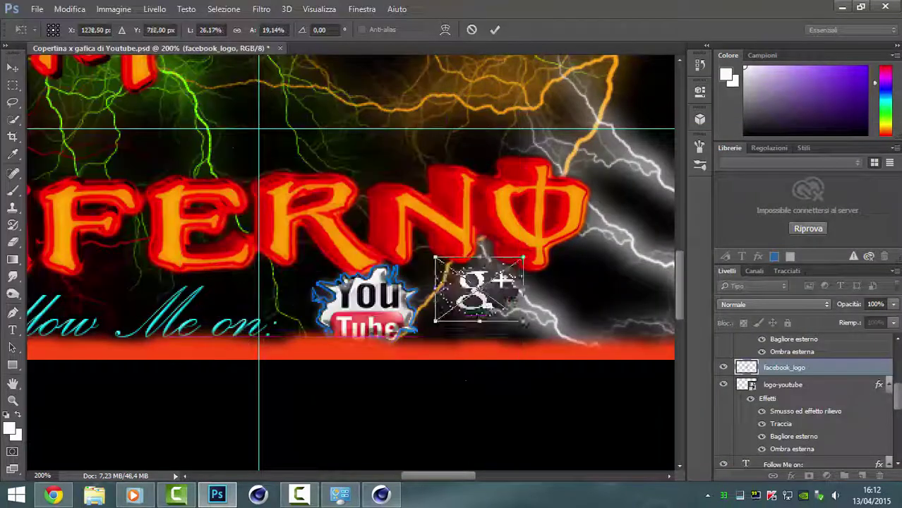